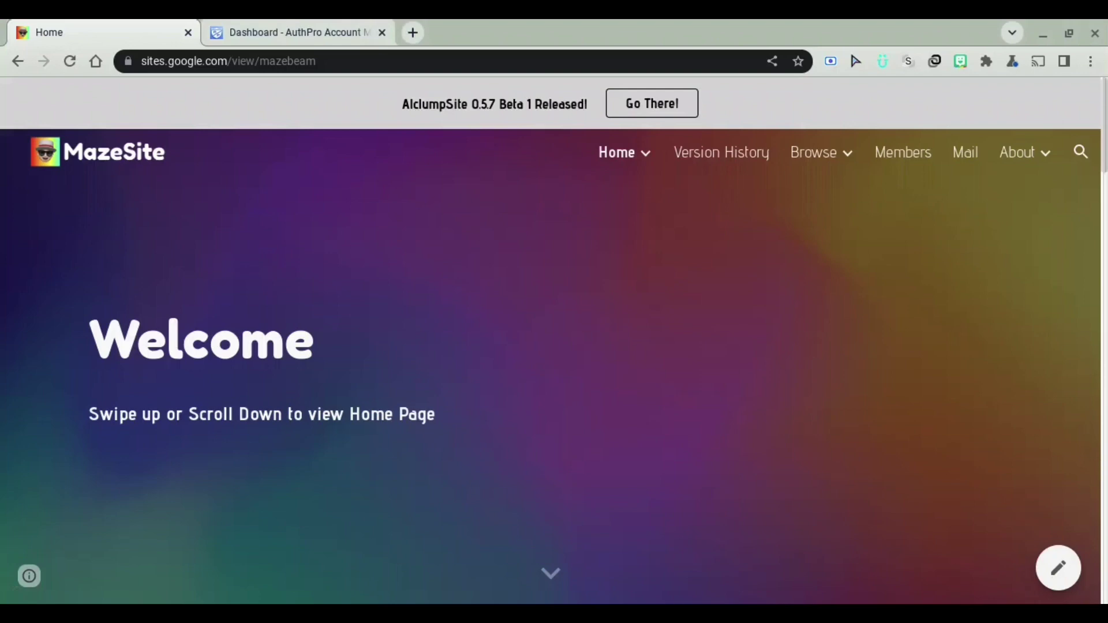
- Go to the Members page and sign in with the autofilled login form
click(904, 154)
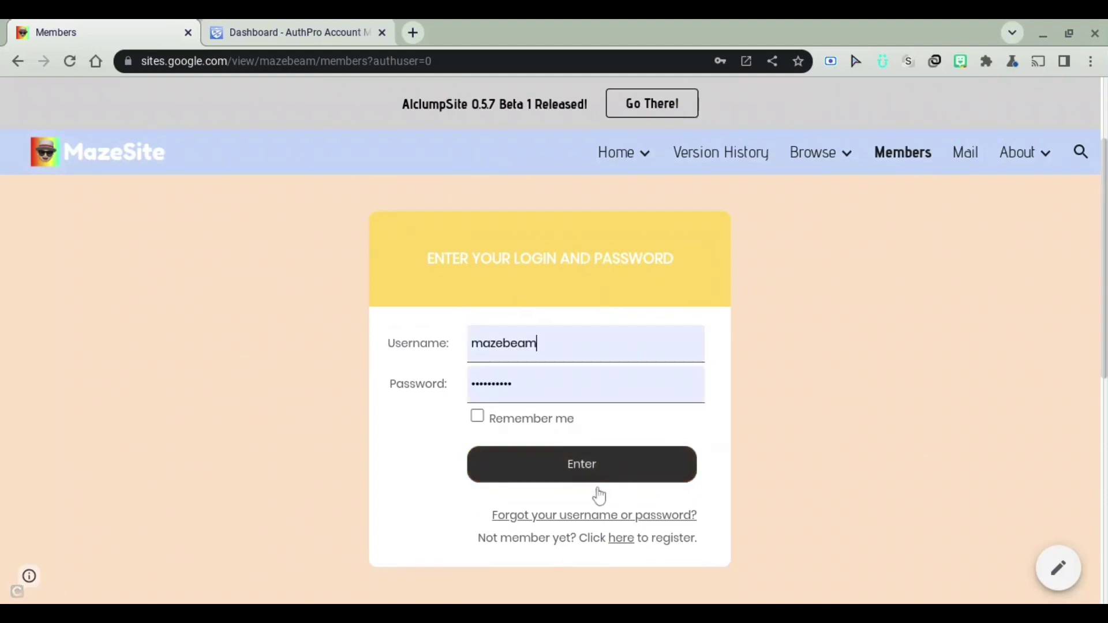
click(598, 489)
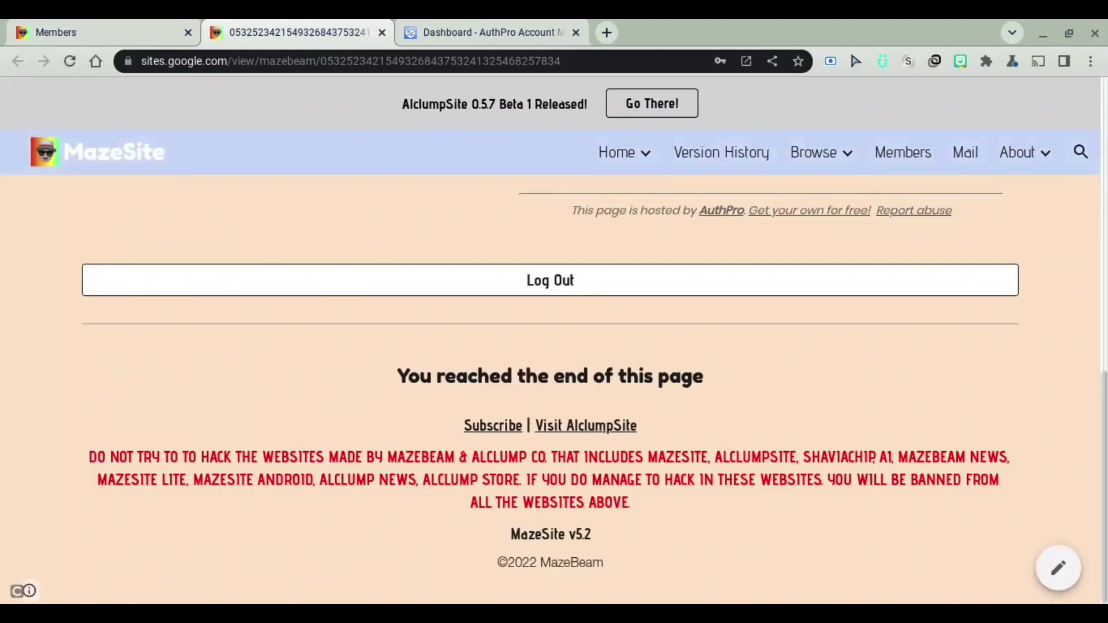
- Submit the Update Your Information form, then close both extra Home page tabs
scroll(640, 453, down, 3)
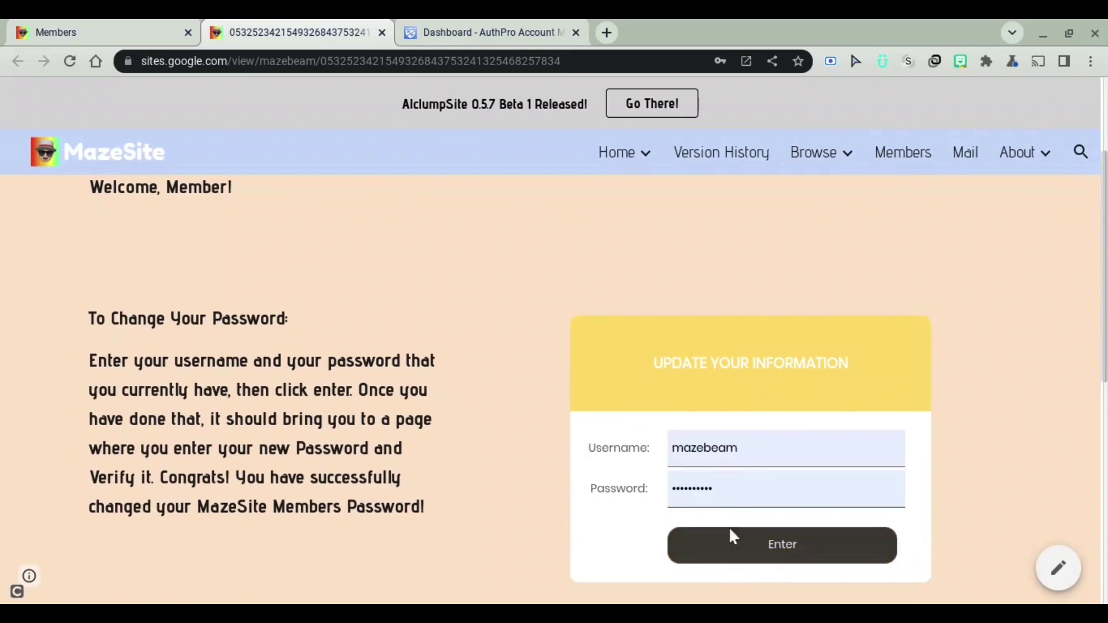
click(733, 530)
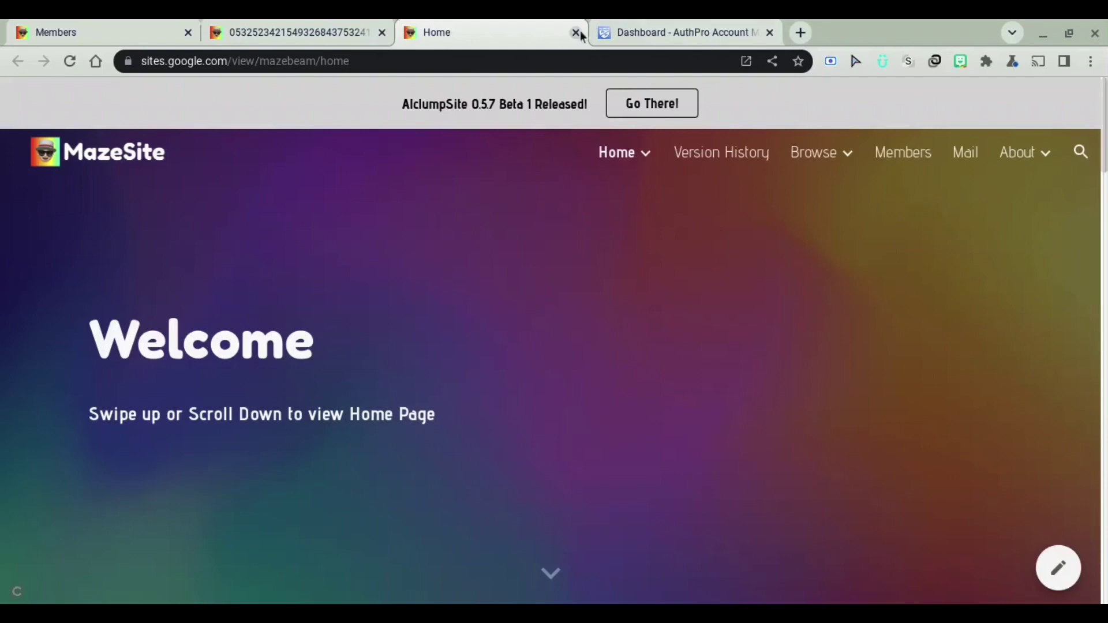
click(578, 31)
click(578, 32)
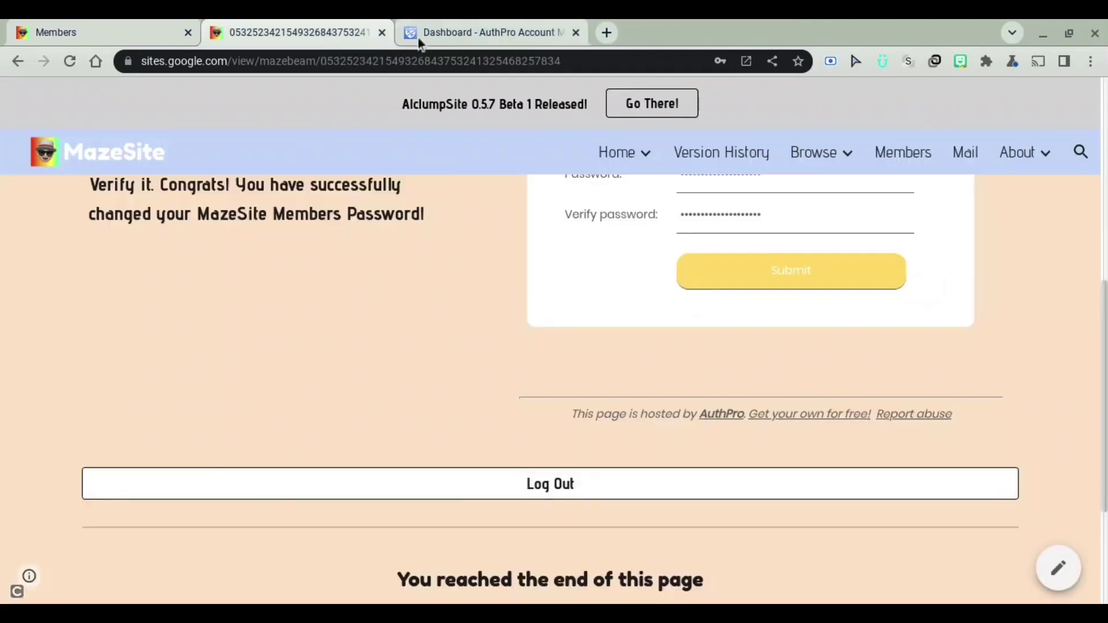
click(381, 32)
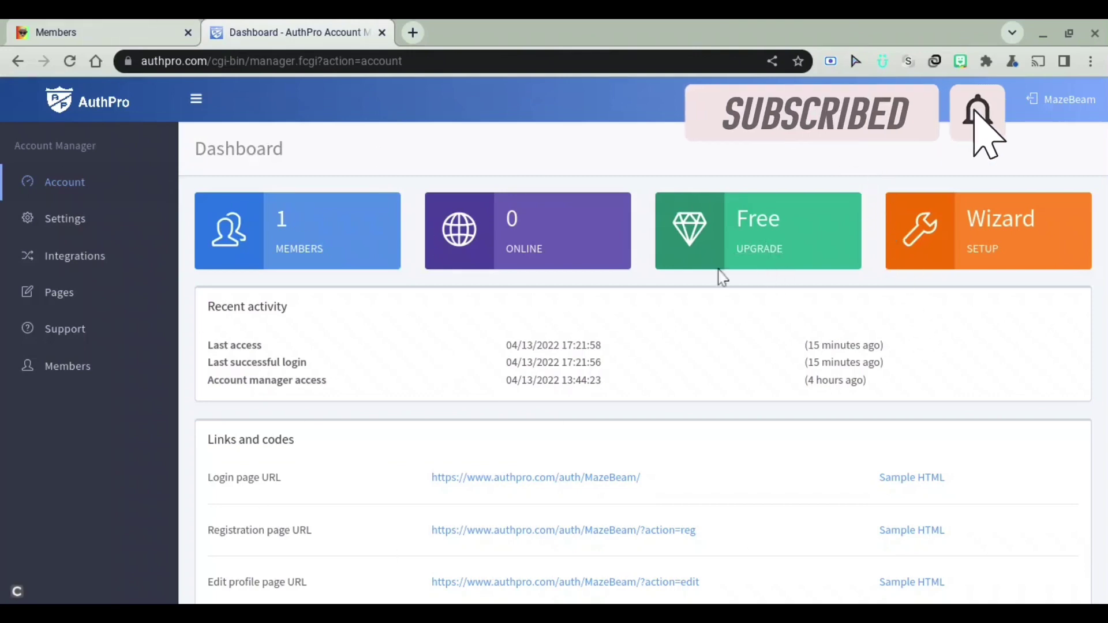
scroll(700, 297, down, 2)
scroll(700, 297, up, 2)
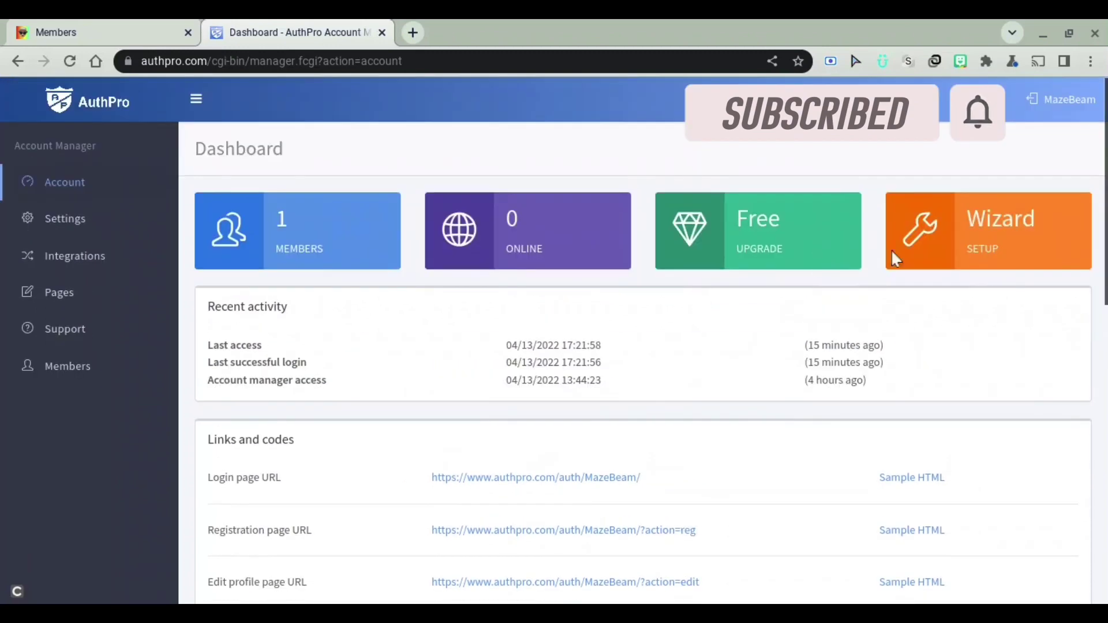
click(1010, 269)
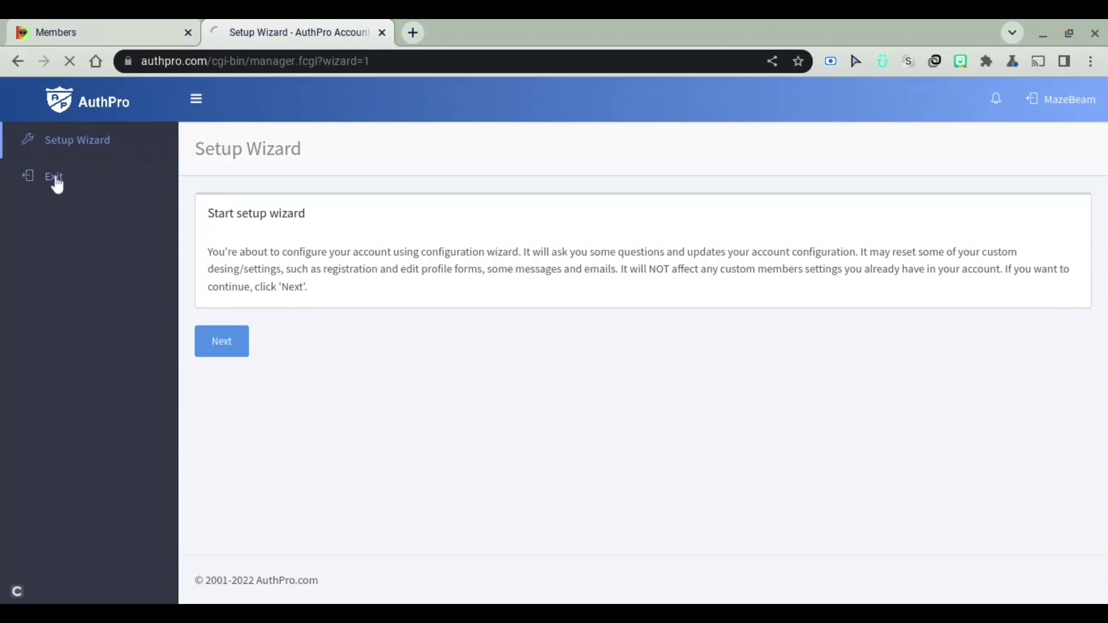
scroll(552, 320, down, 2)
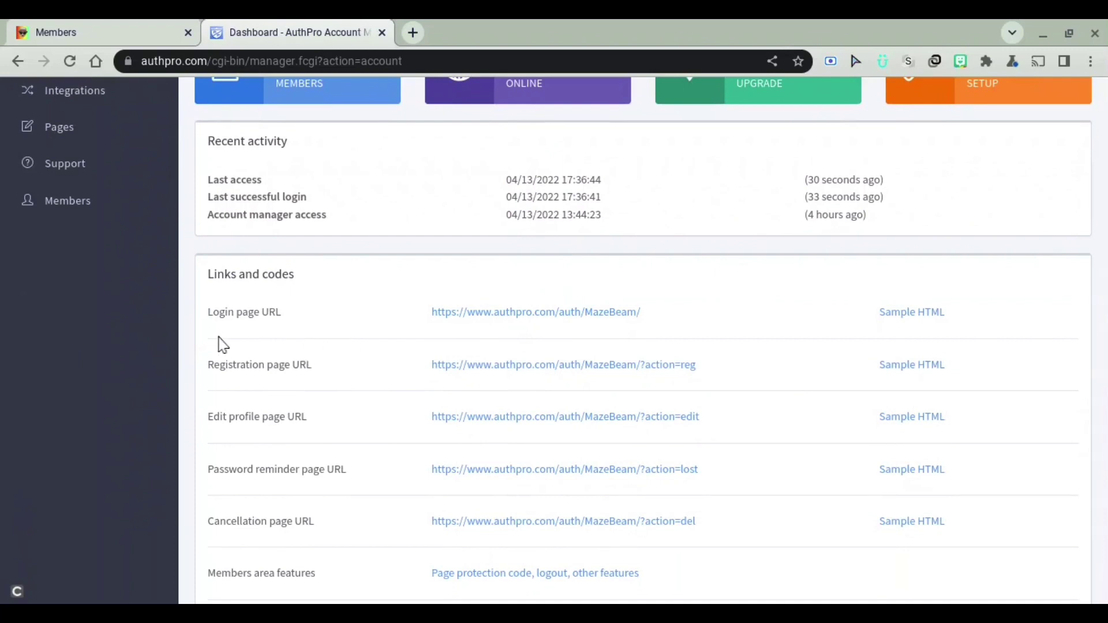
- Copy the hosted AuthPro login page URL, close it, and edit the MazeSite Members page
click(479, 315)
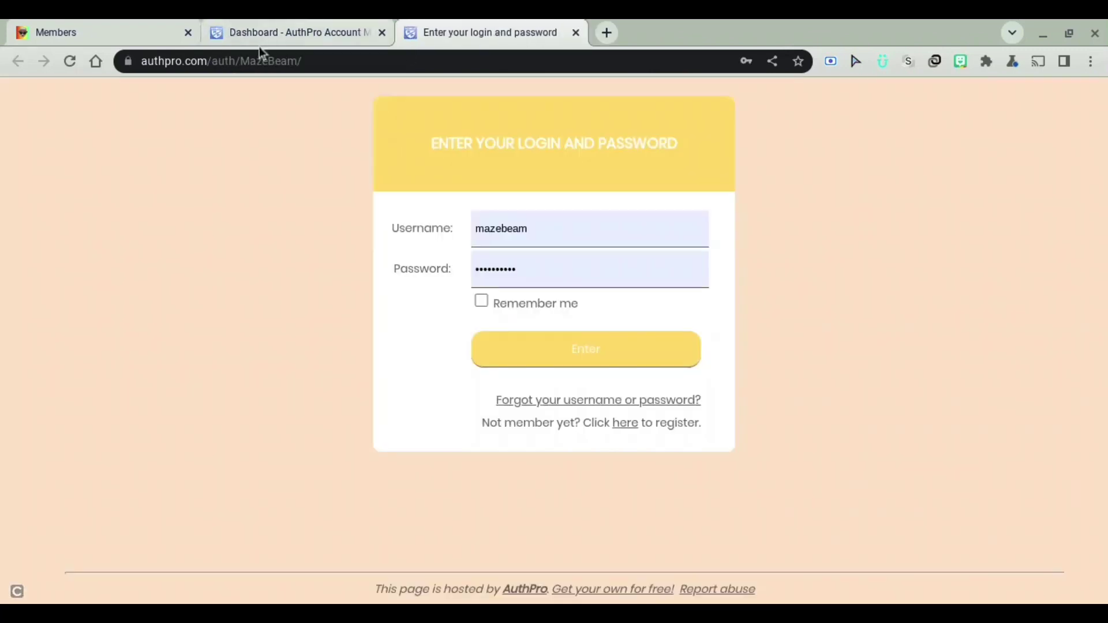
click(266, 61)
key(ctrl+c)
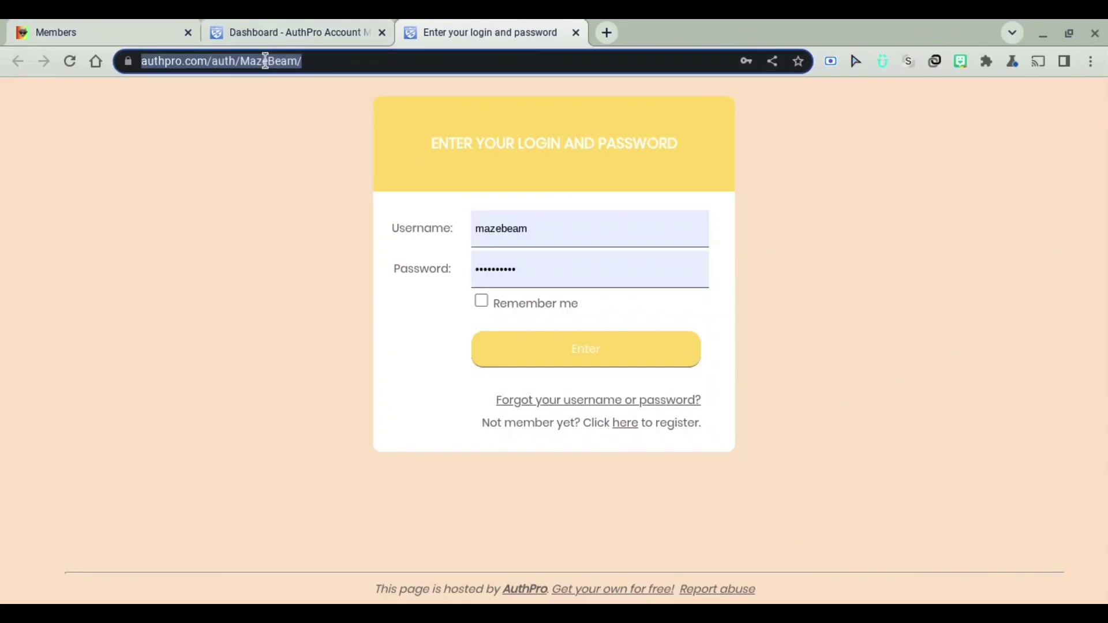
click(577, 34)
click(56, 33)
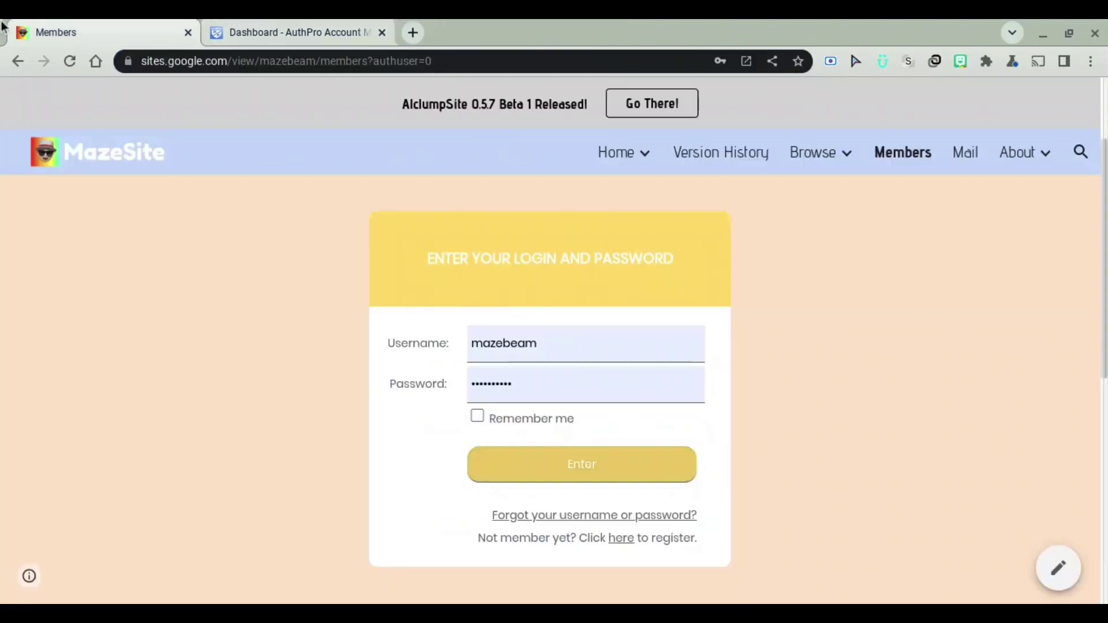
click(1059, 589)
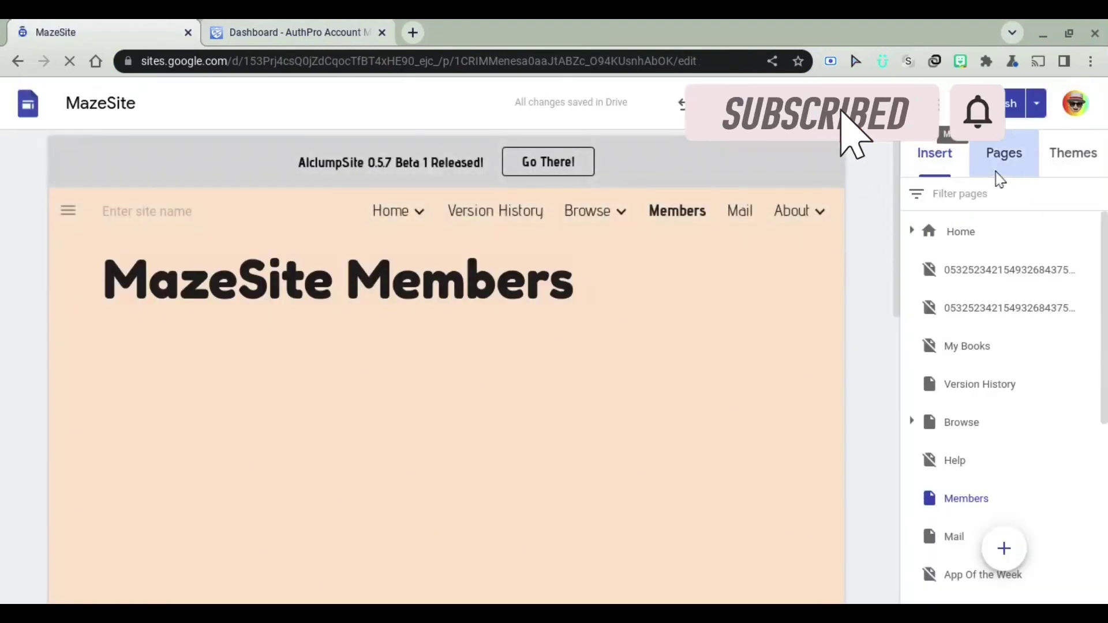
click(990, 250)
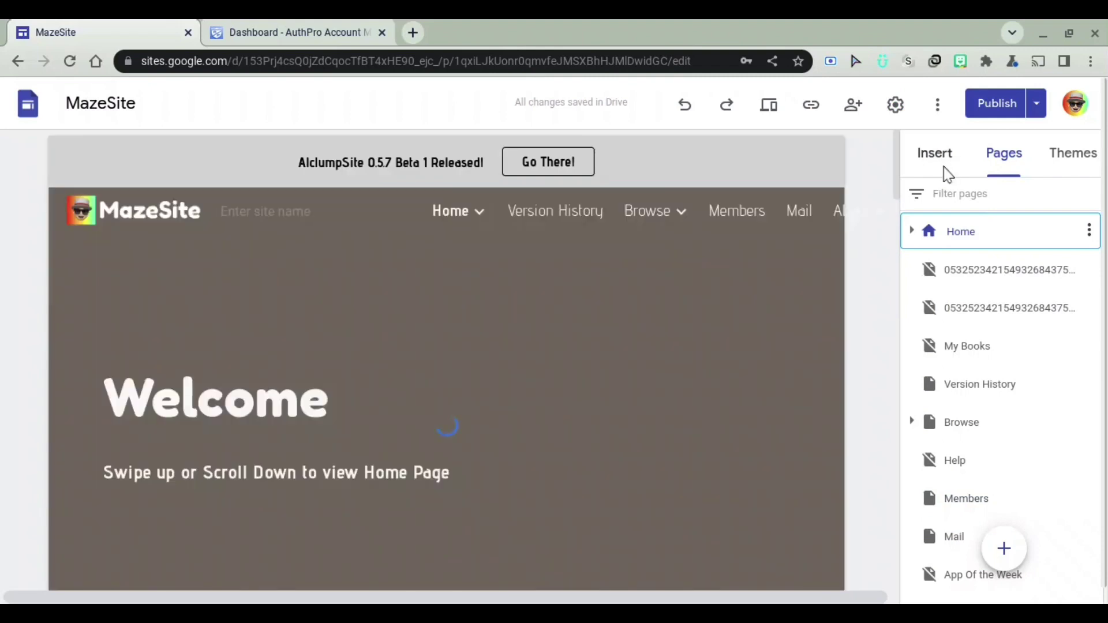
click(945, 169)
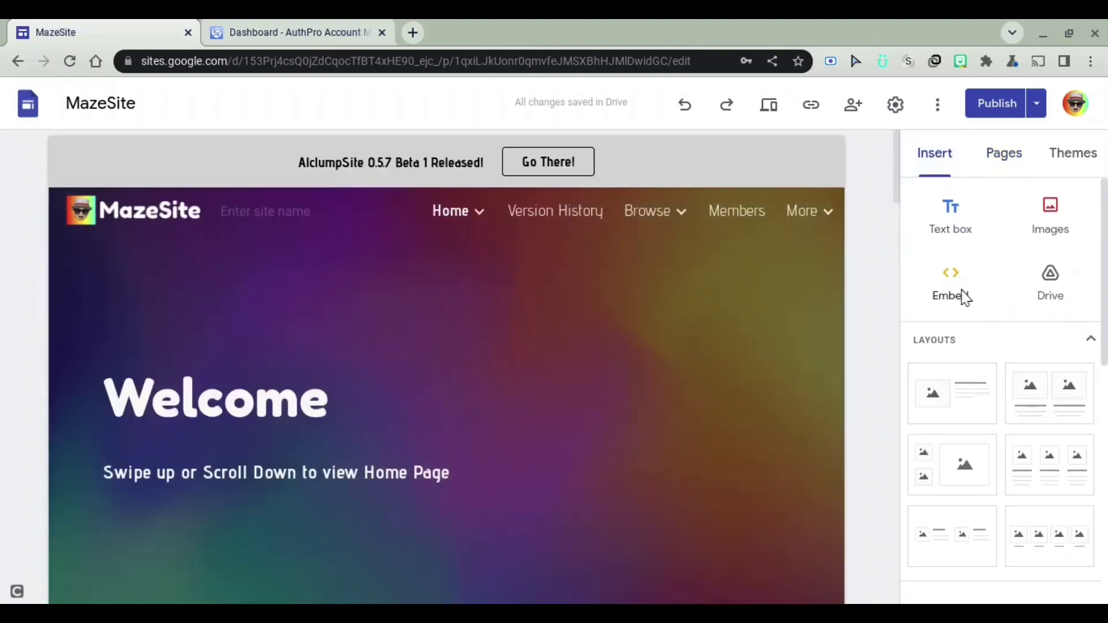
click(963, 295)
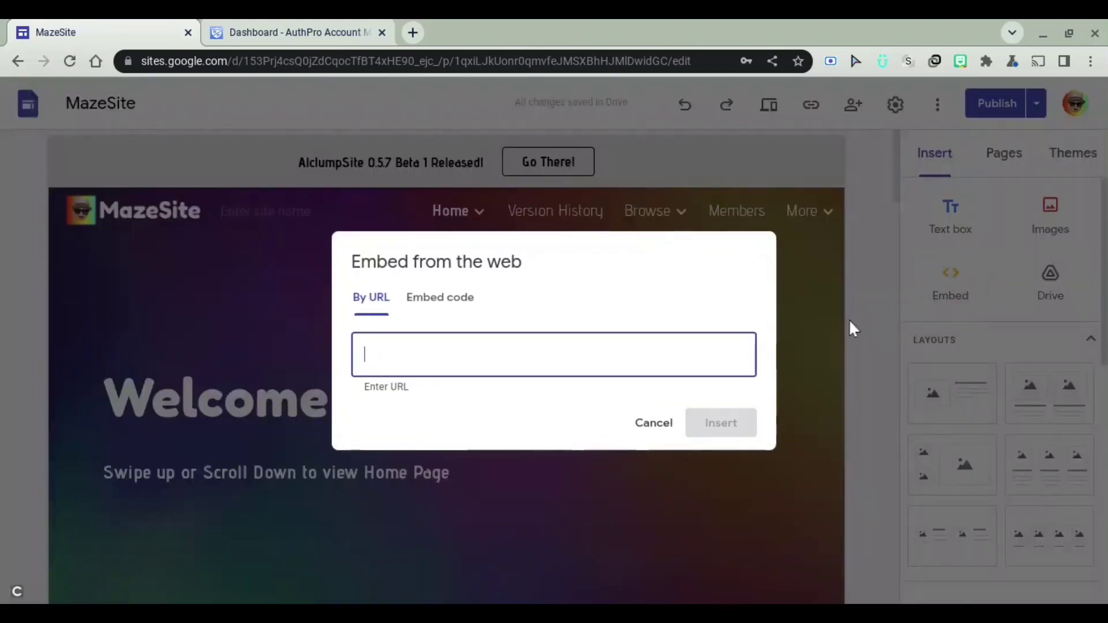
key(ctrl+v)
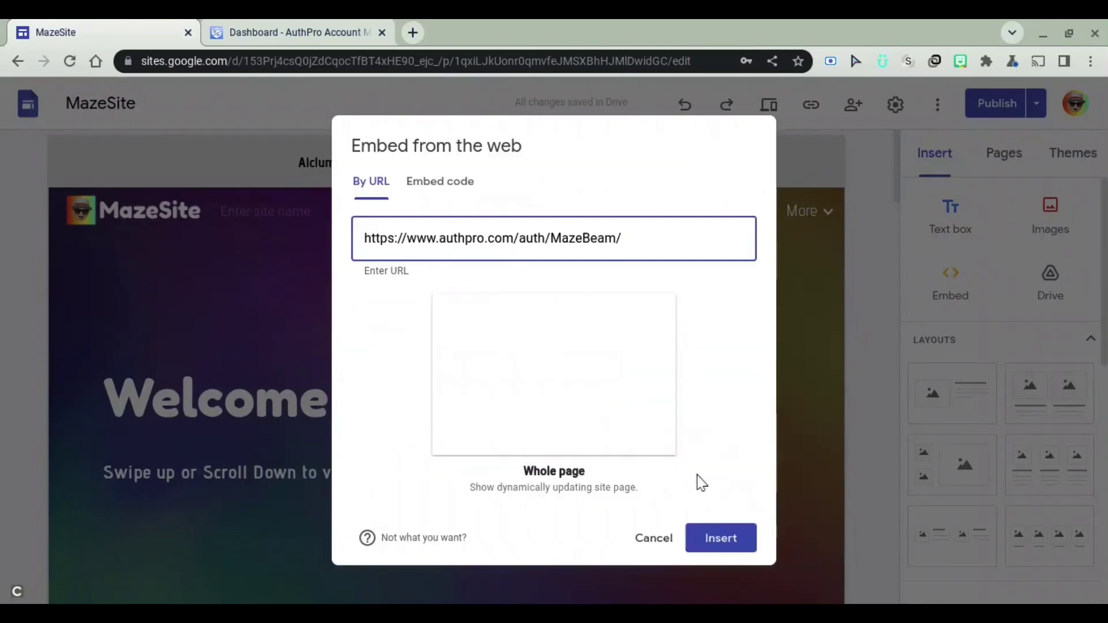
click(713, 547)
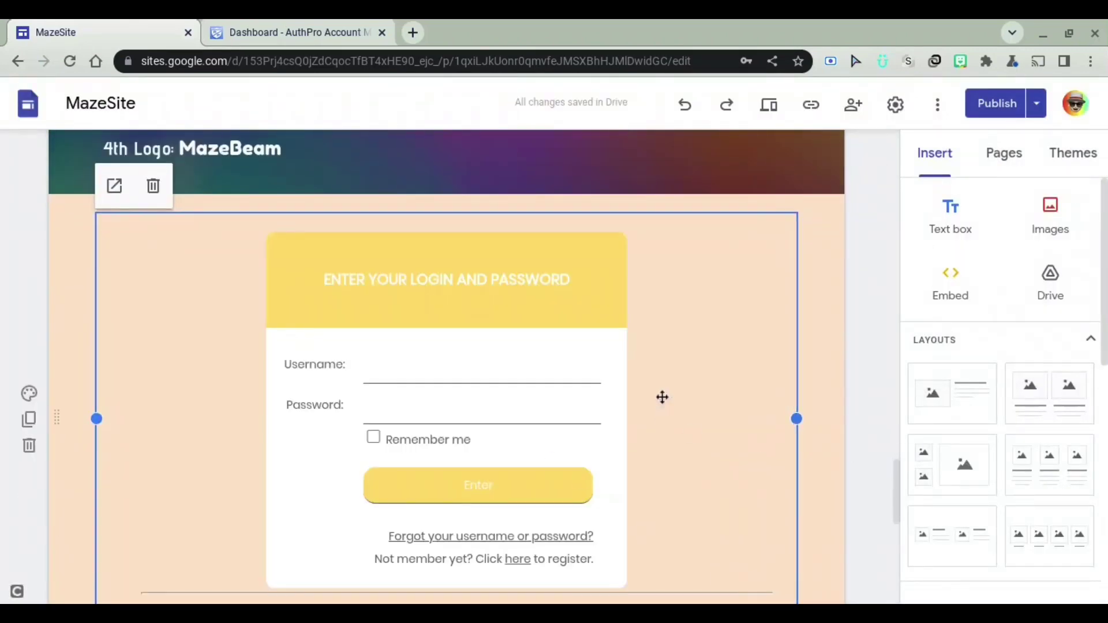
click(866, 347)
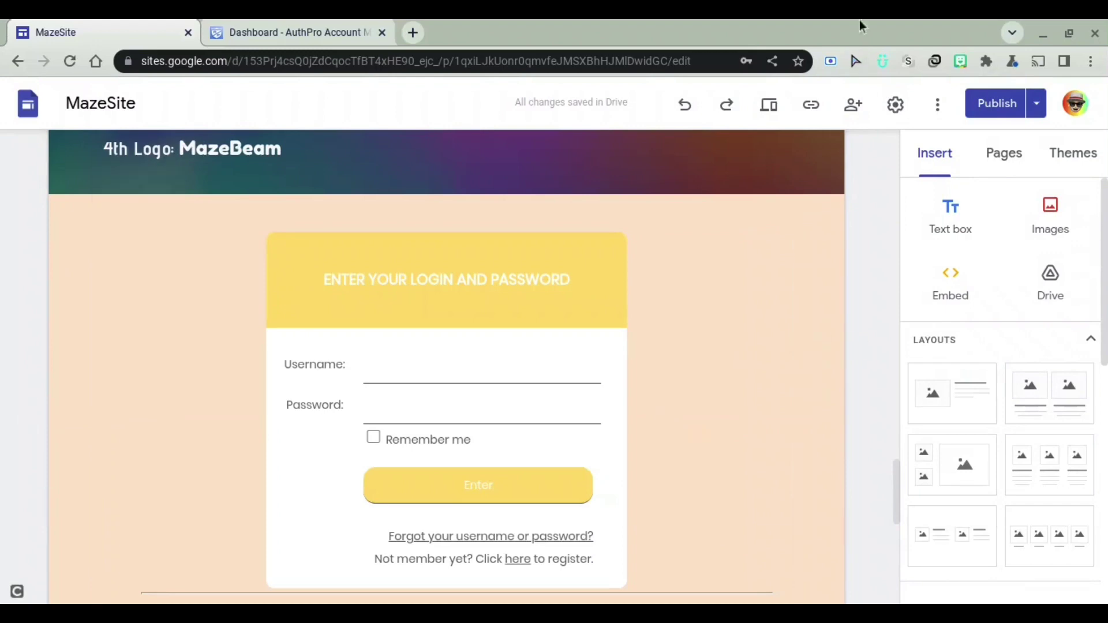
- Preview the Home page and scroll to the embedded AuthPro login form
click(775, 108)
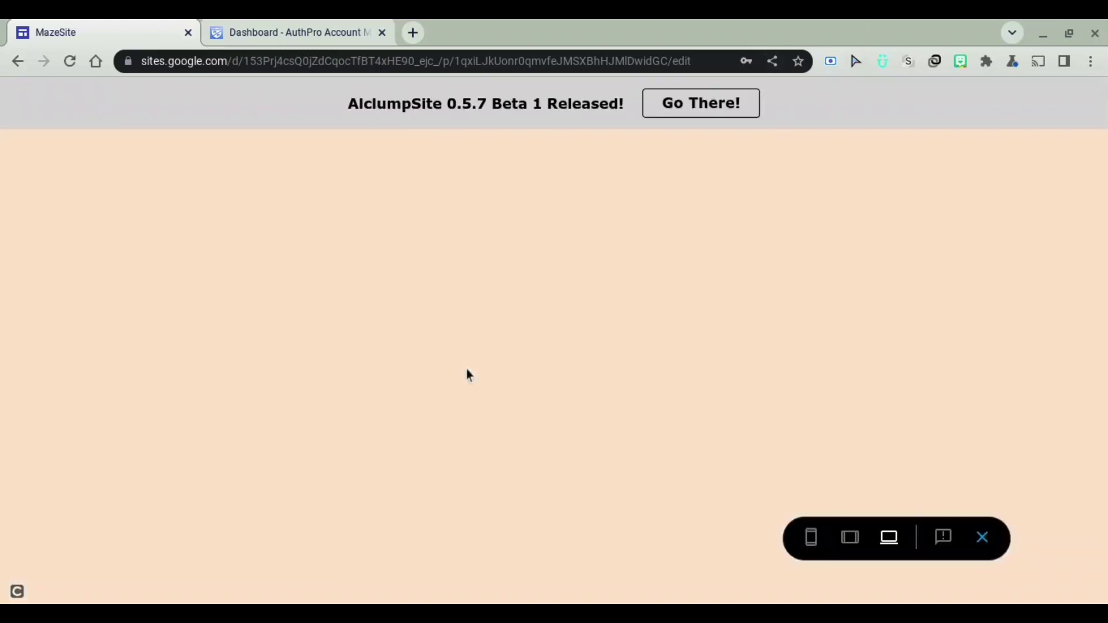
scroll(469, 375, up, 5)
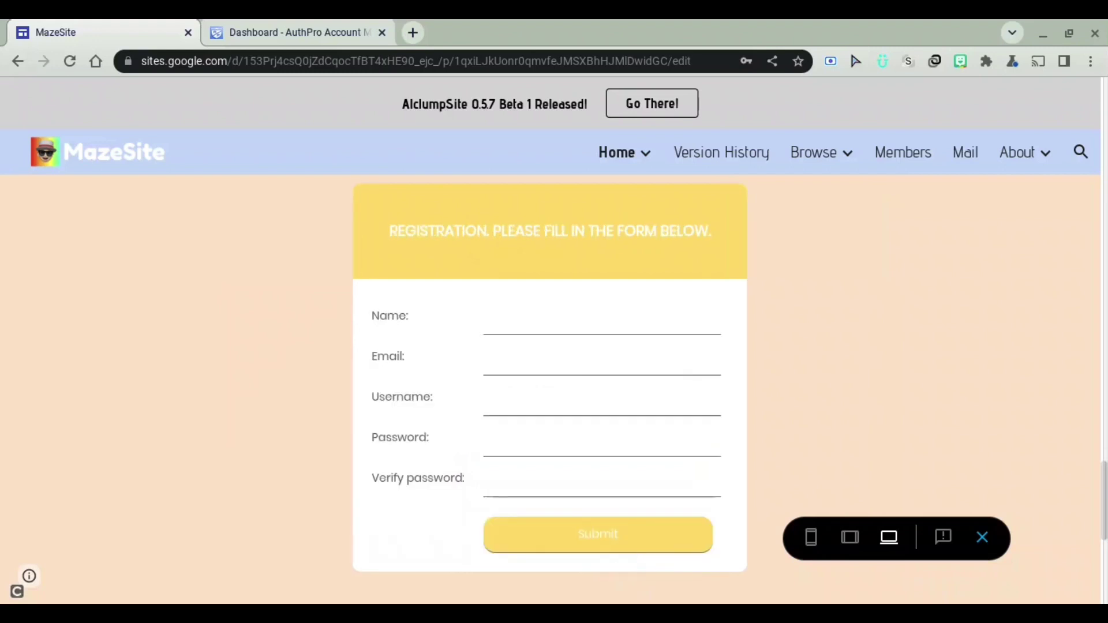
- Leave preview and select the Registration page URL on the AuthPro dashboard
click(983, 538)
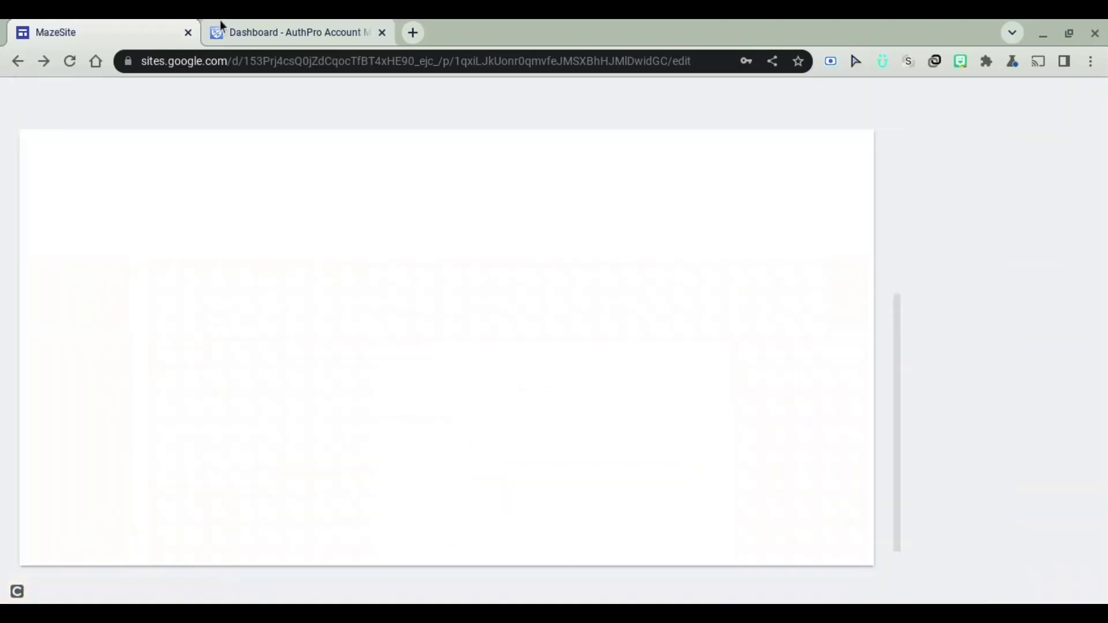
click(224, 24)
scroll(226, 465, down, 1)
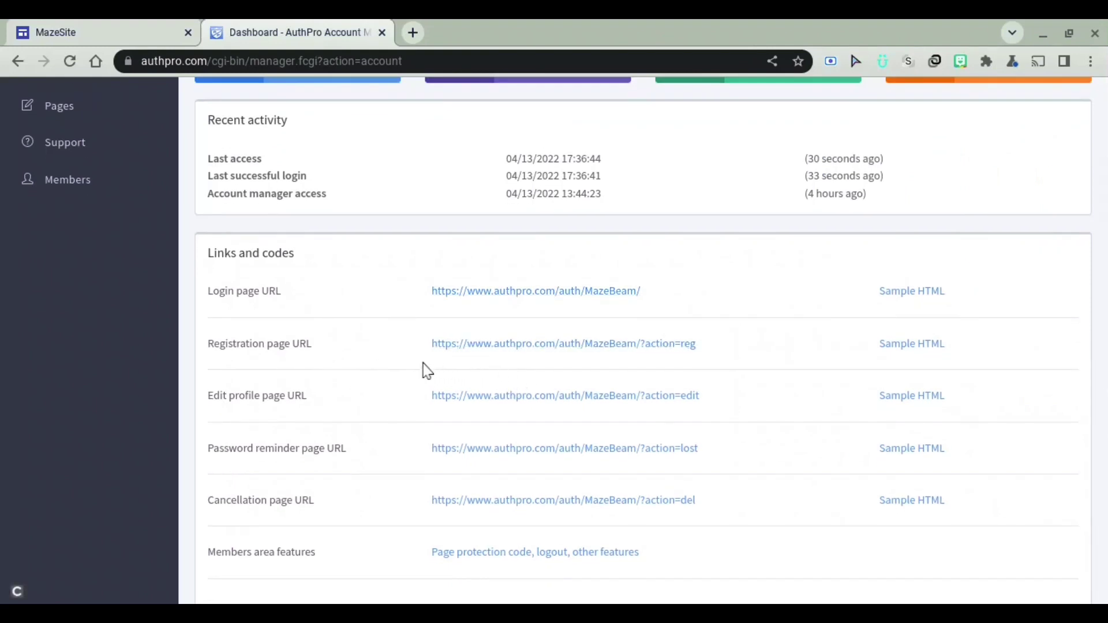
drag(431, 344, 717, 379)
key(ctrl+c)
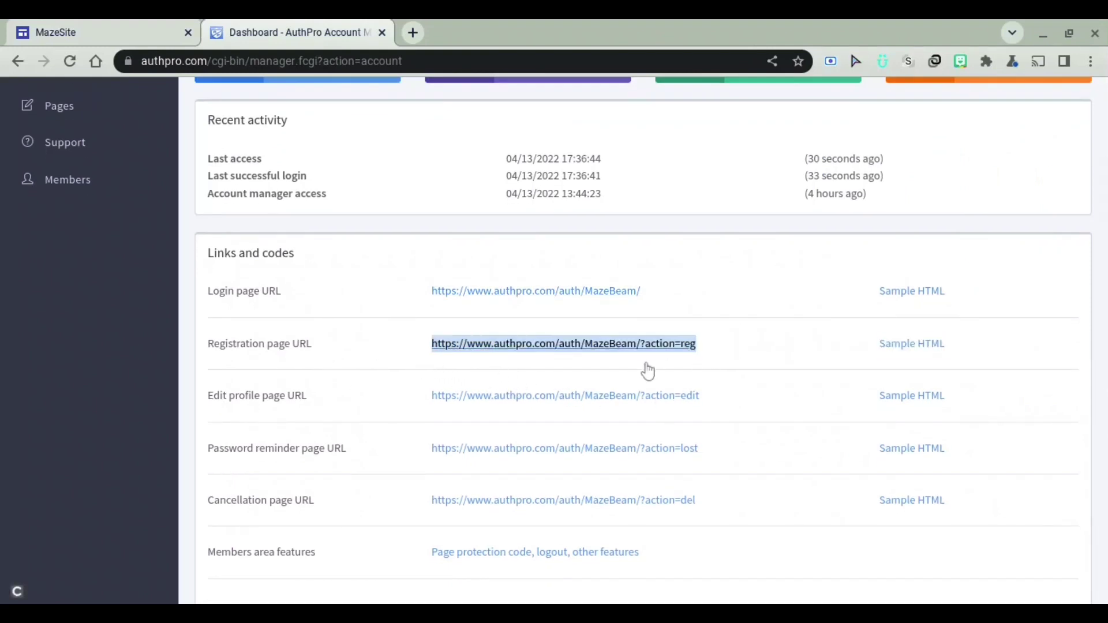
- Embed the MazeBeam registration URL (?action=reg) on the page, then delete that embed
click(15, 25)
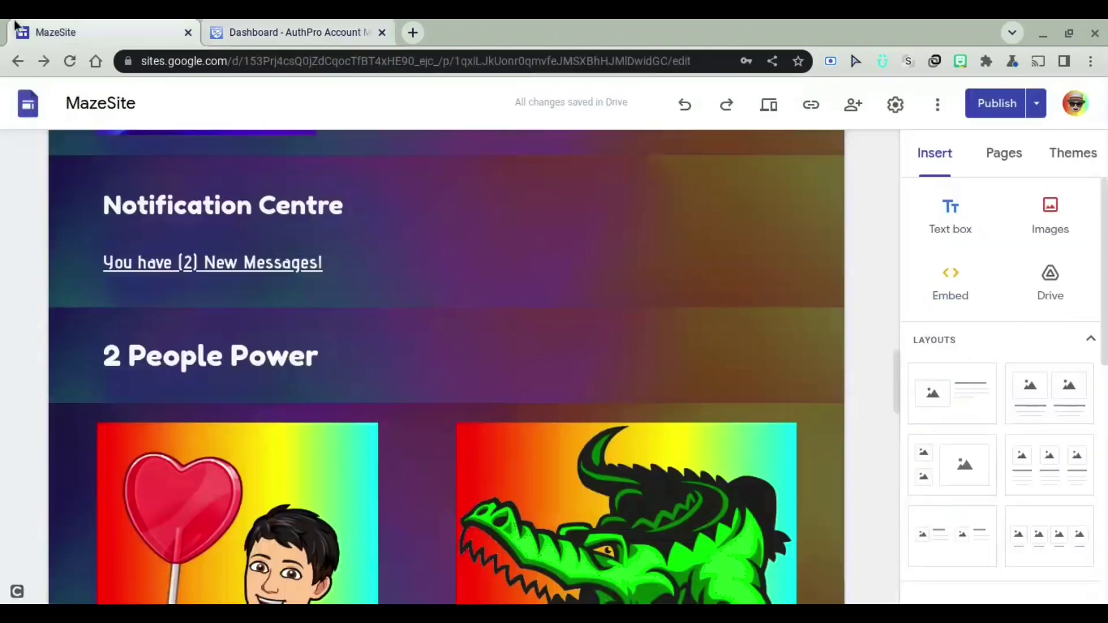
click(952, 321)
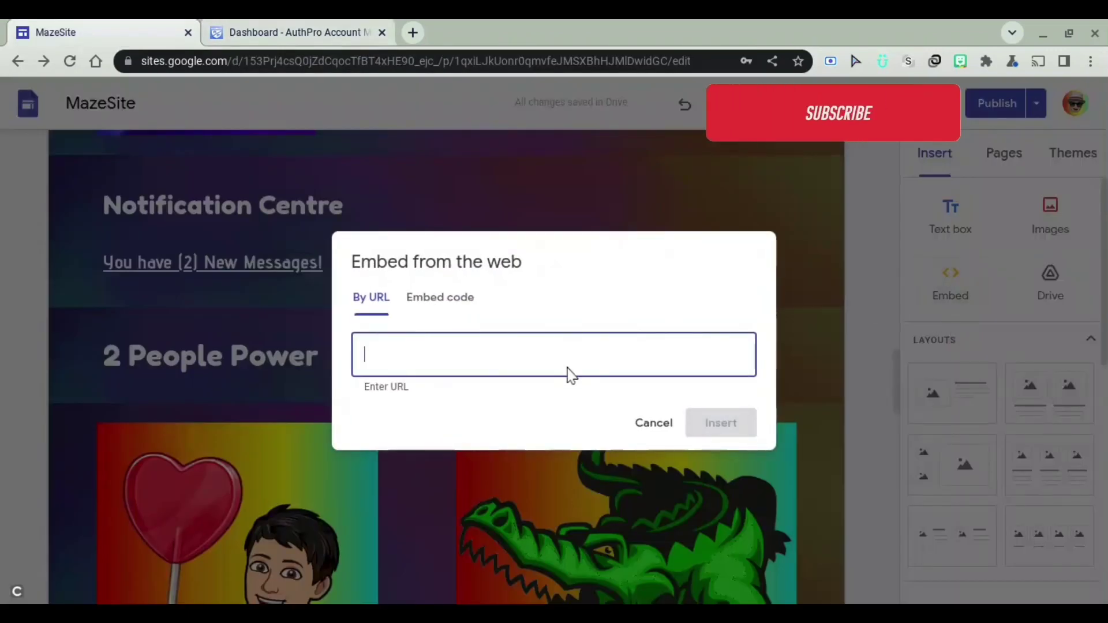
key(ctrl+v)
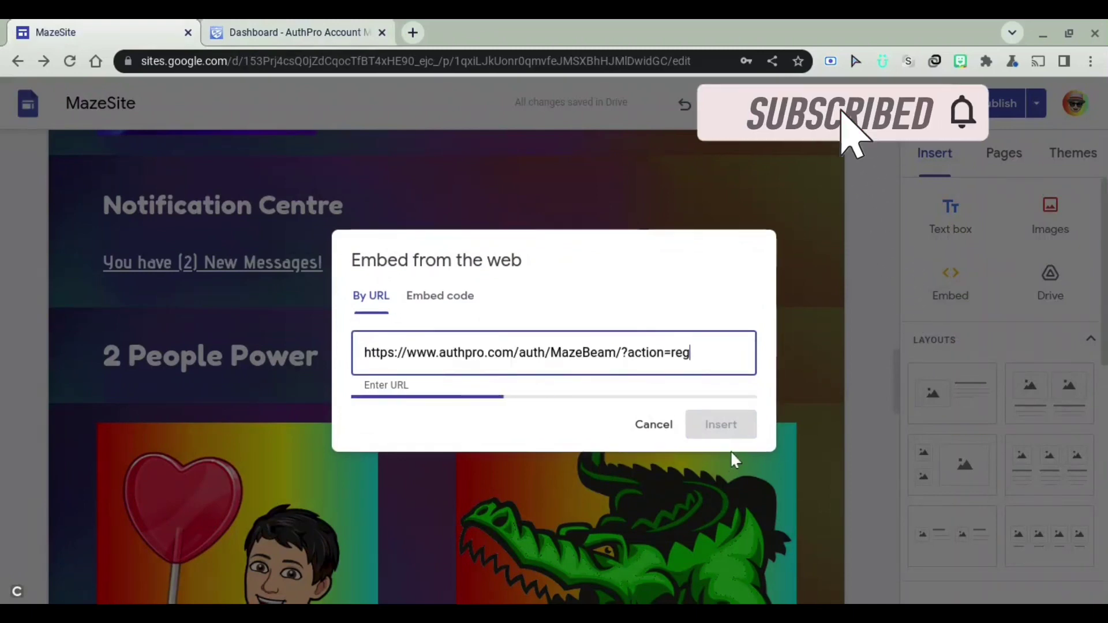
key(Return)
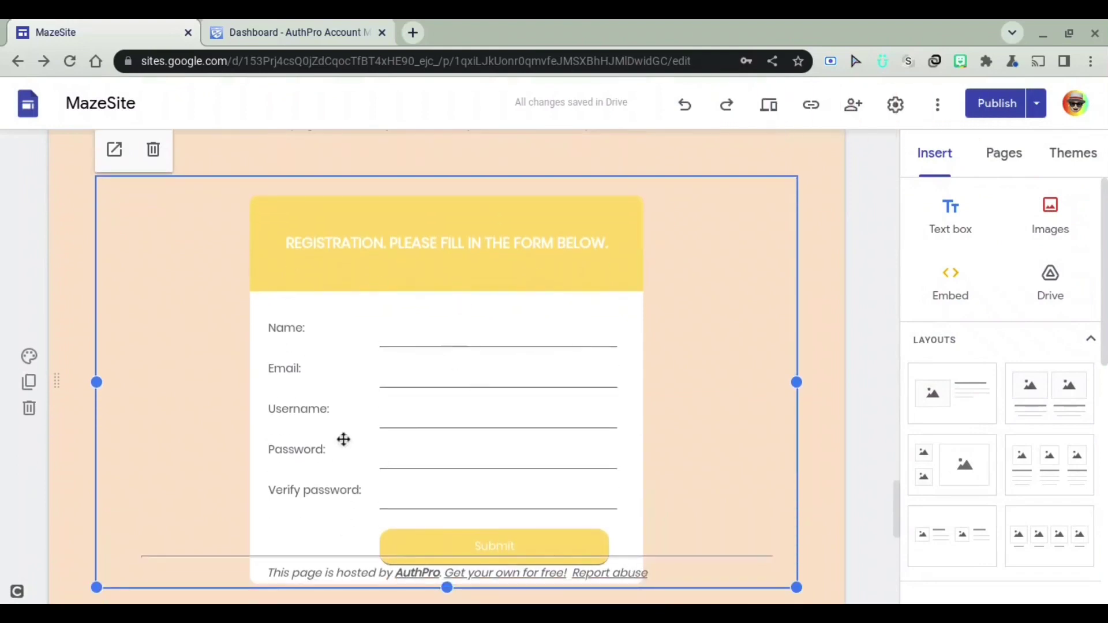
scroll(484, 601, down, 3)
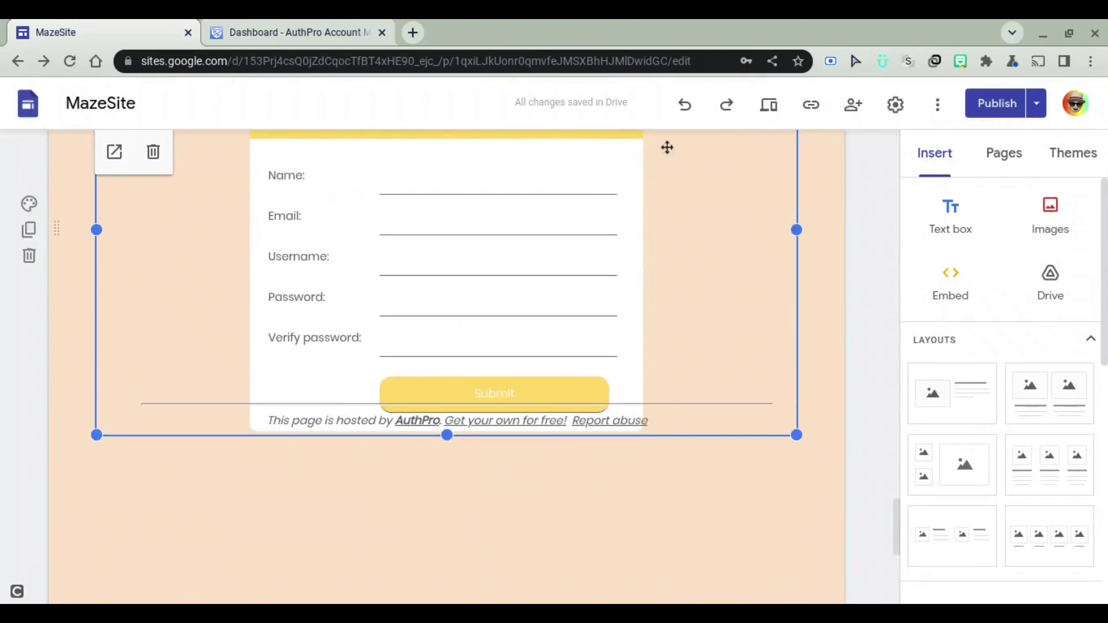
scroll(661, 299, up, 6)
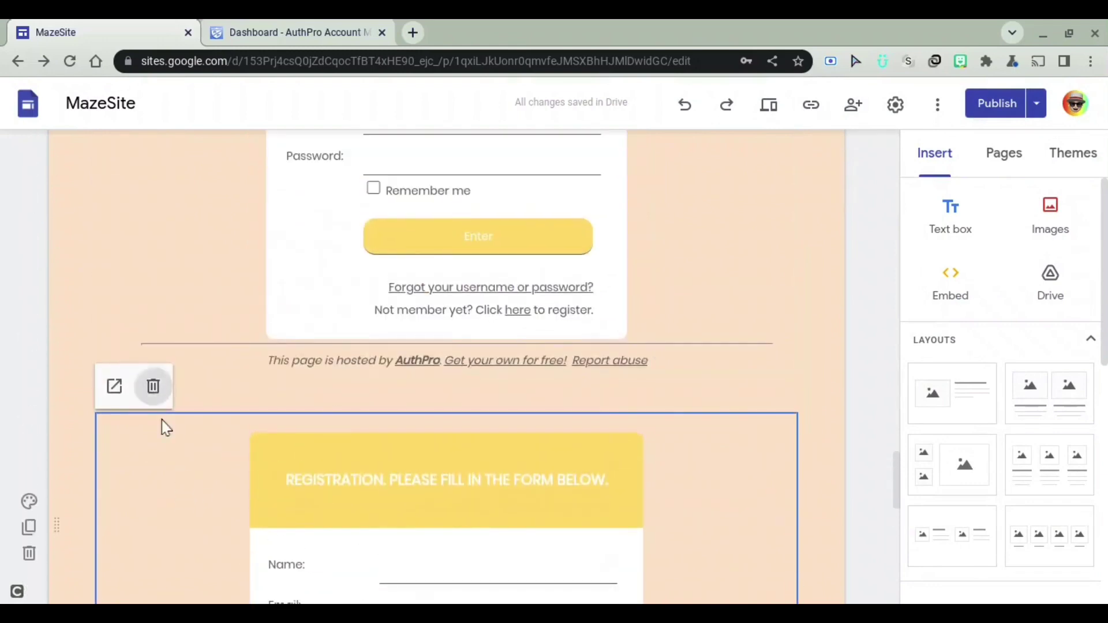
click(152, 384)
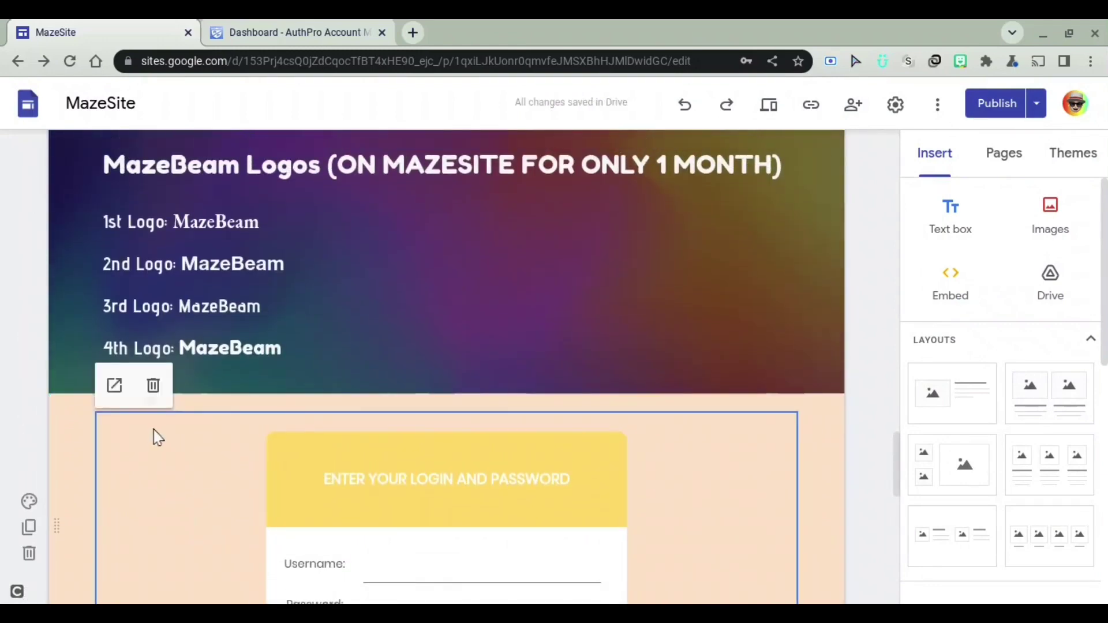
- Delete the login form embed, check the AuthPro dashboard, then show MazeSite's pages list
click(152, 383)
click(309, 23)
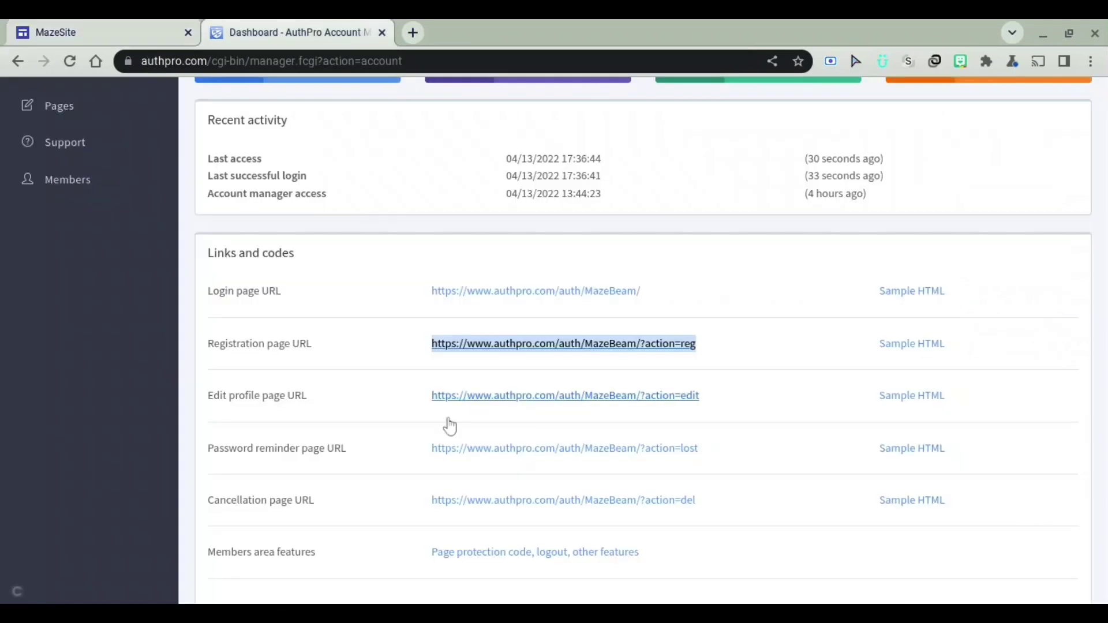
click(329, 430)
scroll(329, 431, down, 6)
scroll(329, 430, up, 10)
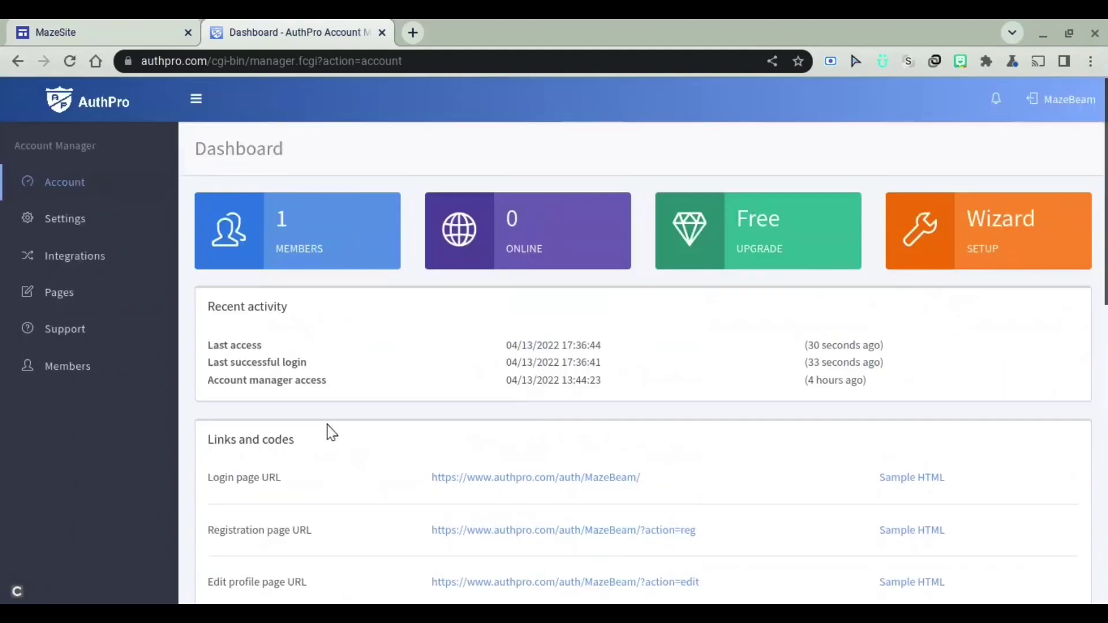
scroll(326, 431, down, 2)
scroll(311, 262, up, 3)
click(79, 24)
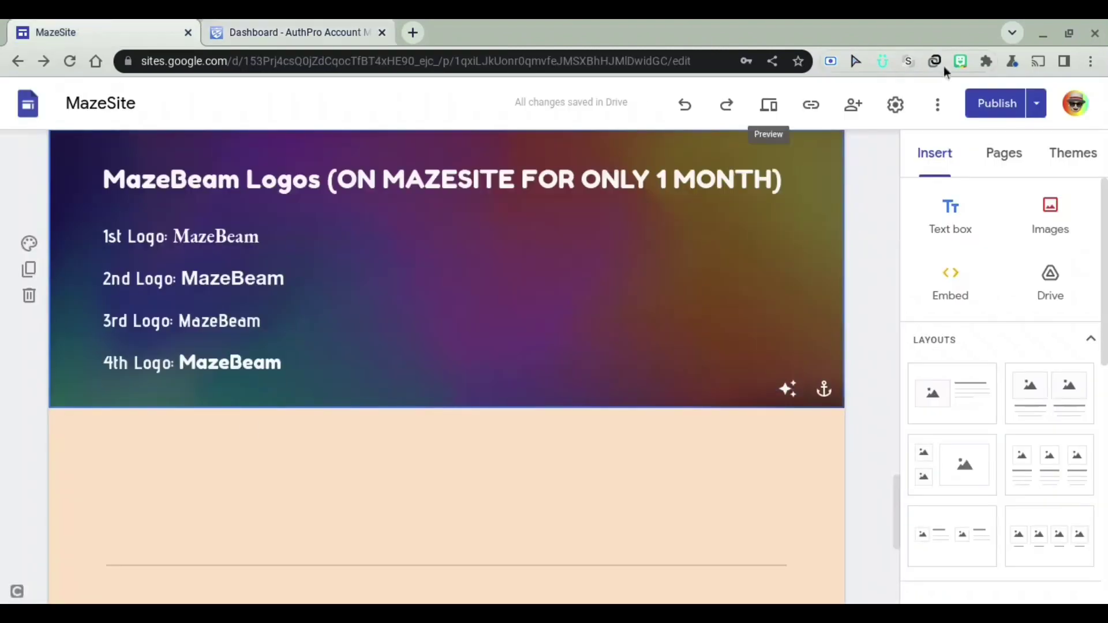
click(1008, 159)
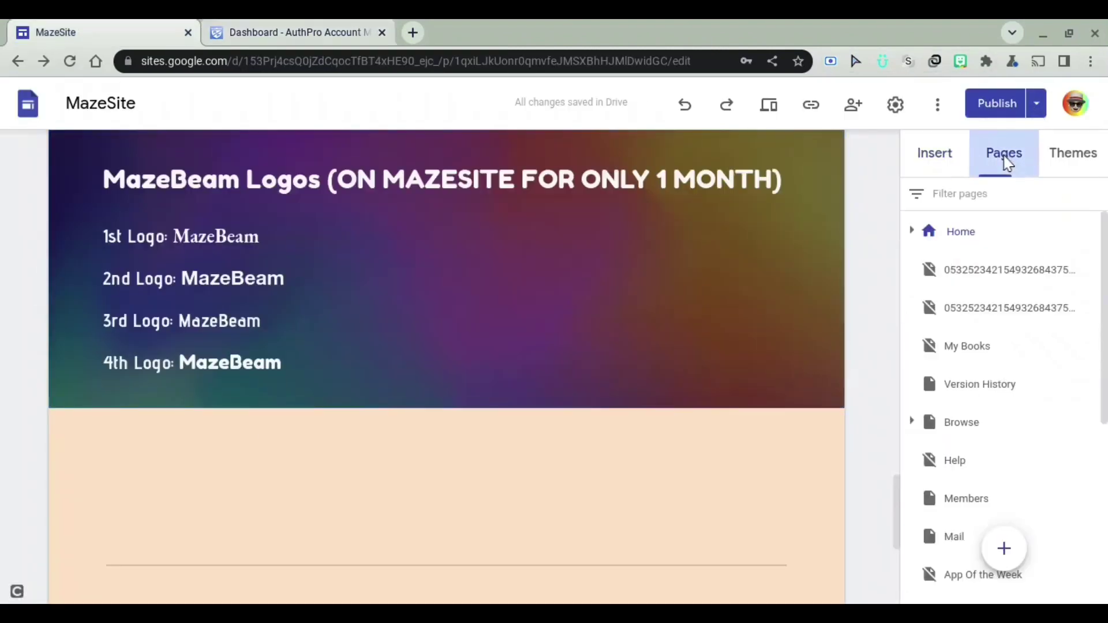
- Look over AuthPro's default form Design settings, then return to the Account dashboard
click(229, 26)
click(65, 220)
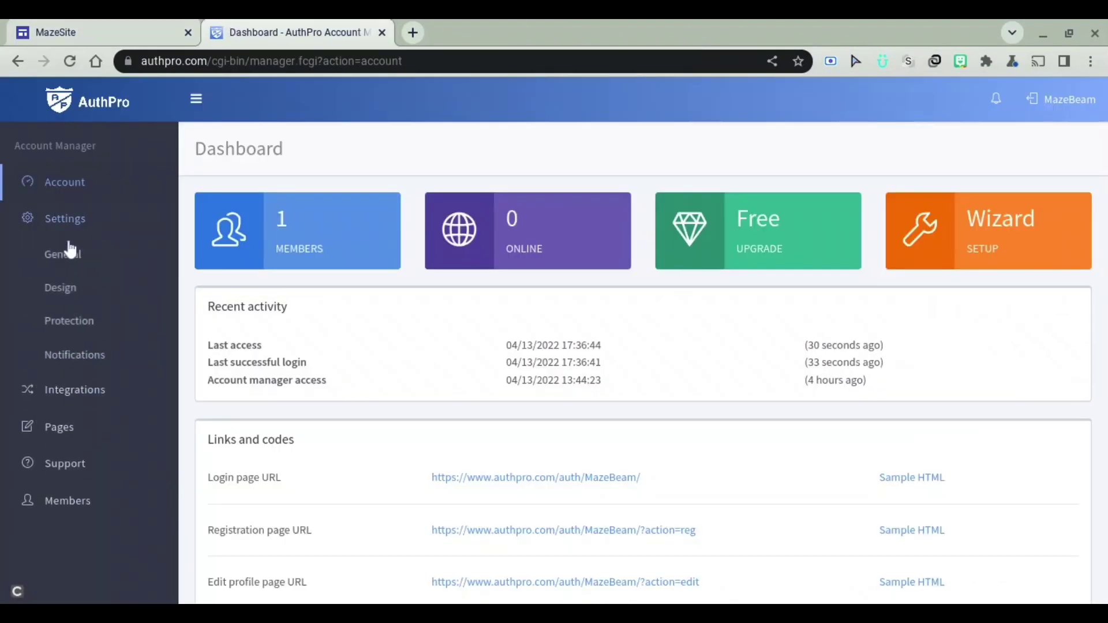
click(65, 292)
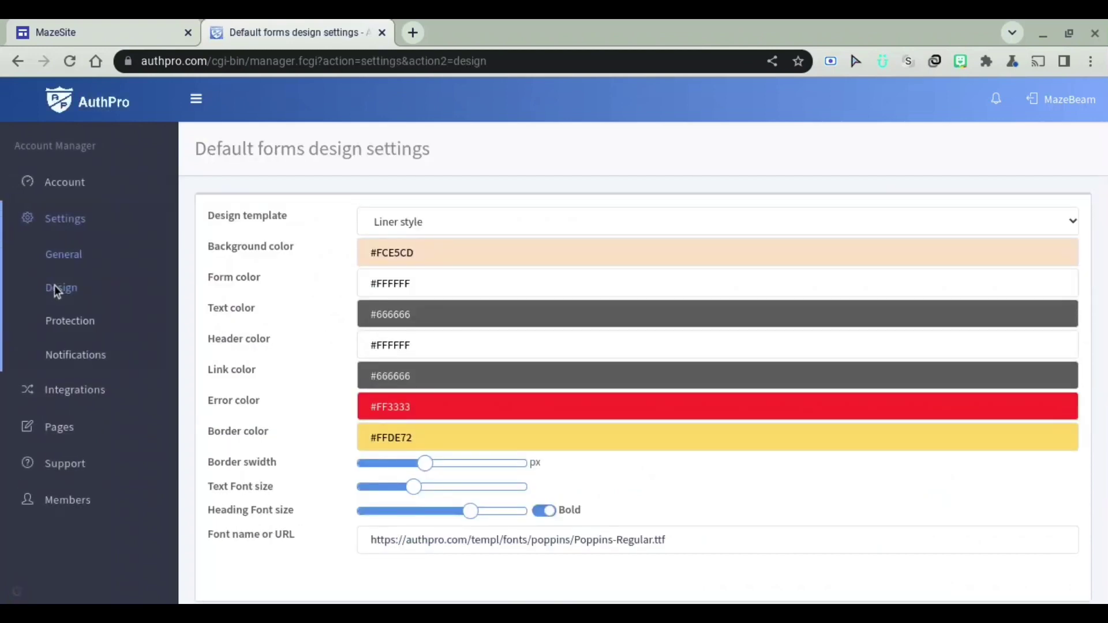
click(63, 188)
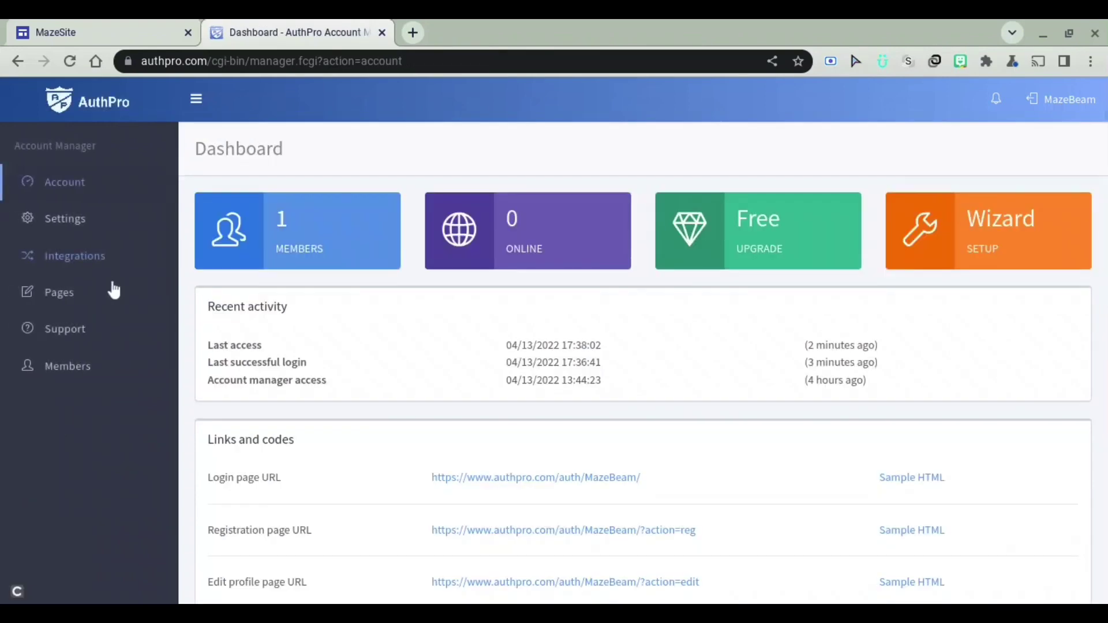
scroll(111, 286, down, 2)
scroll(497, 470, down, 2)
scroll(500, 470, up, 4)
- Open AuthPro's Members > Edit list and set the only member's status to Suspended
click(79, 383)
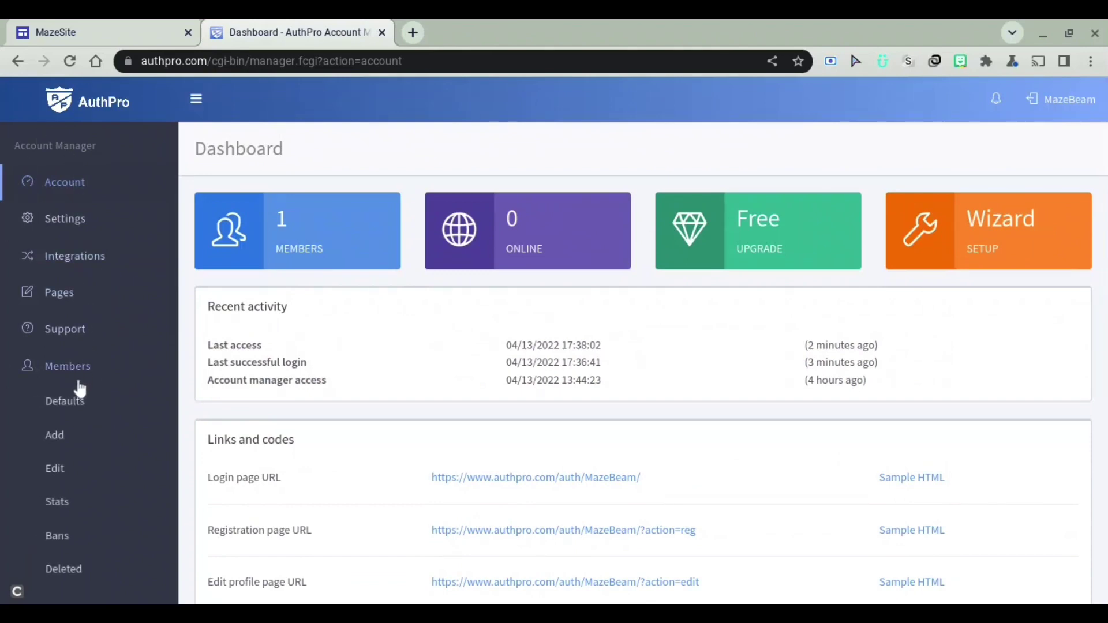
click(56, 508)
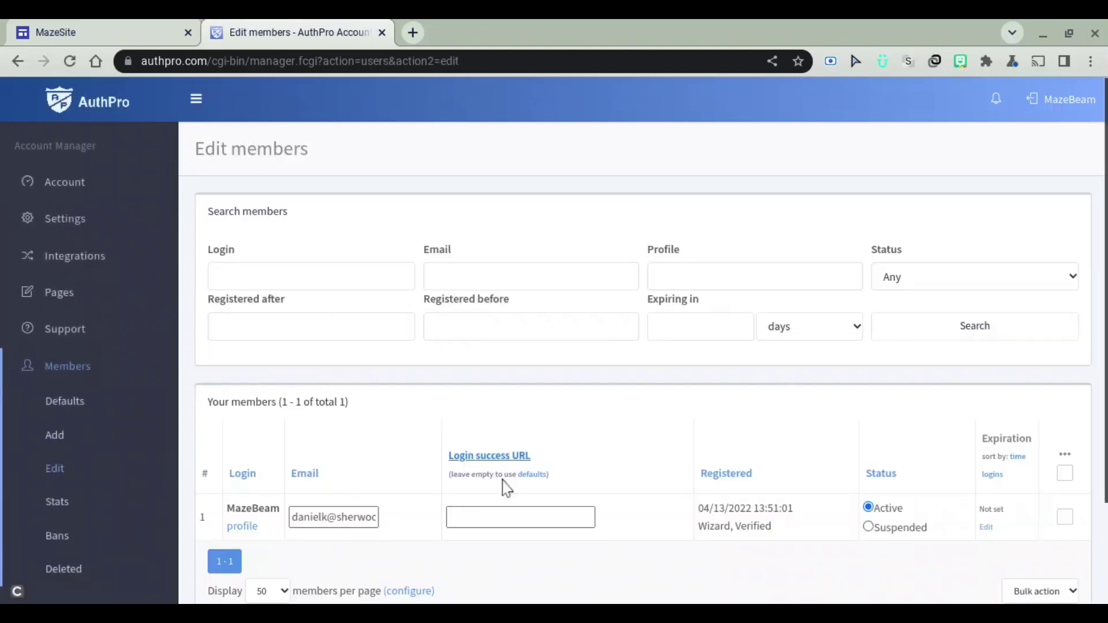
scroll(507, 488, down, 2)
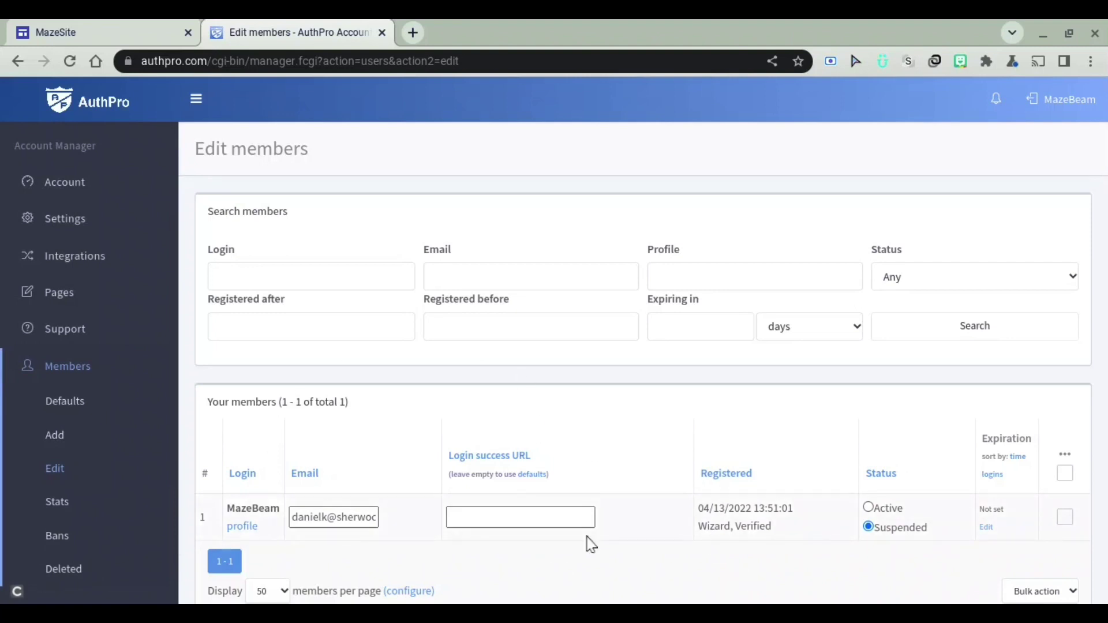
double_click(253, 507)
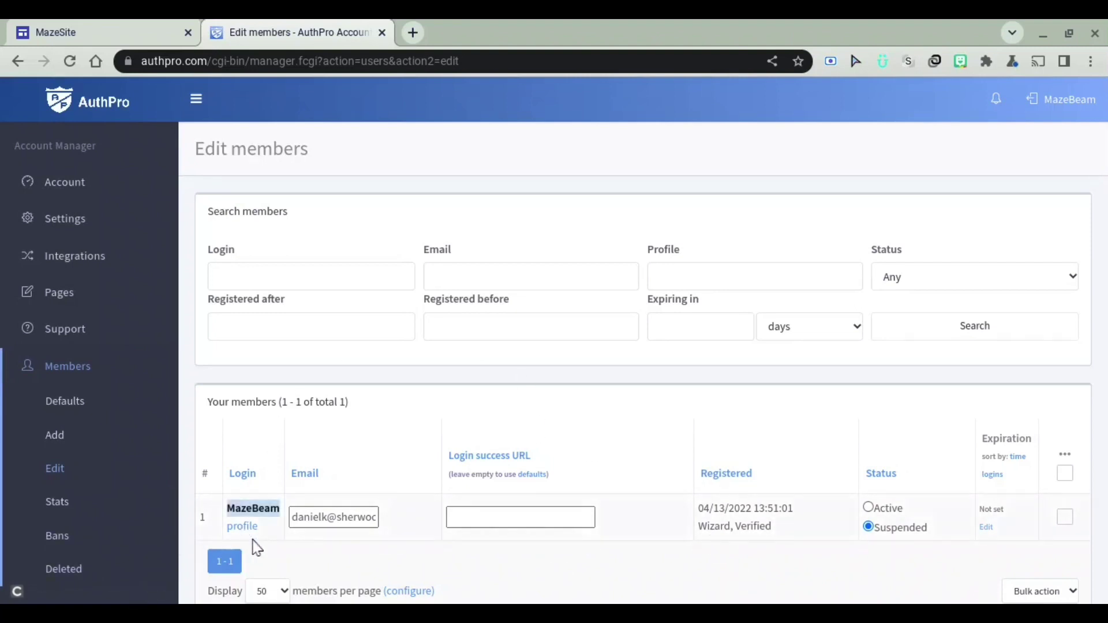
- Return to the MazeSite editor and select the Members page from the Pages panel
click(35, 26)
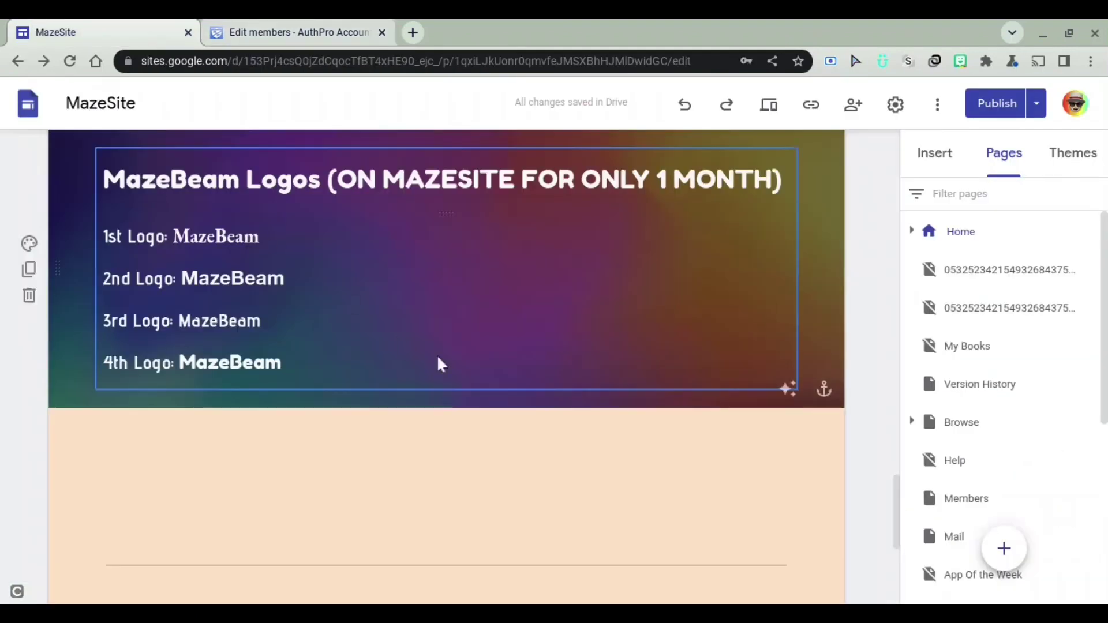
scroll(915, 500, down, 2)
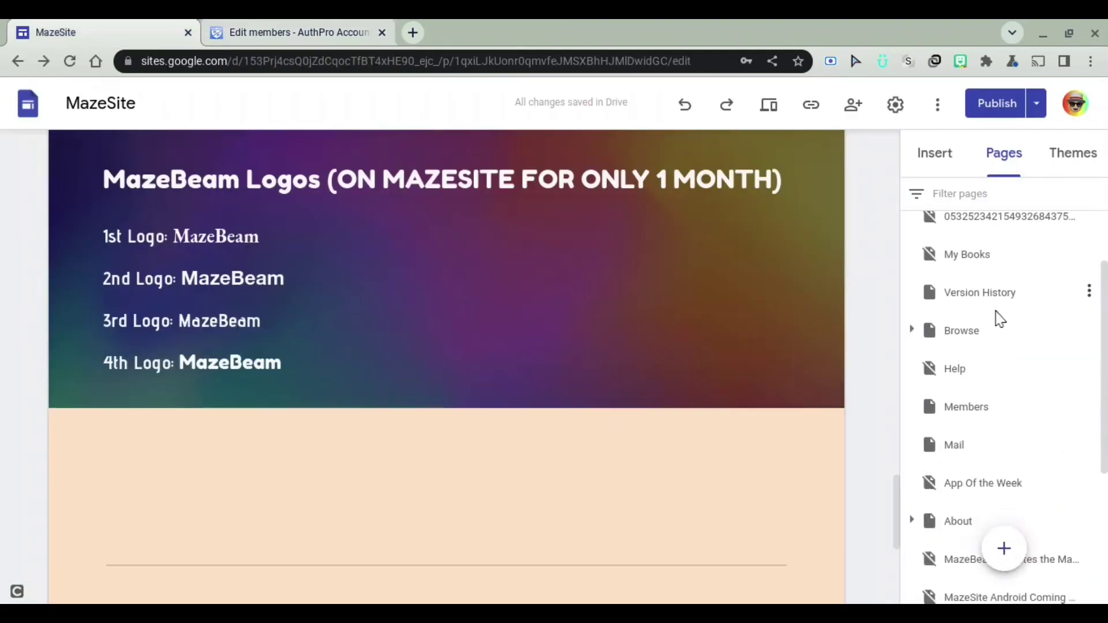
scroll(947, 370, down, 4)
scroll(985, 301, up, 3)
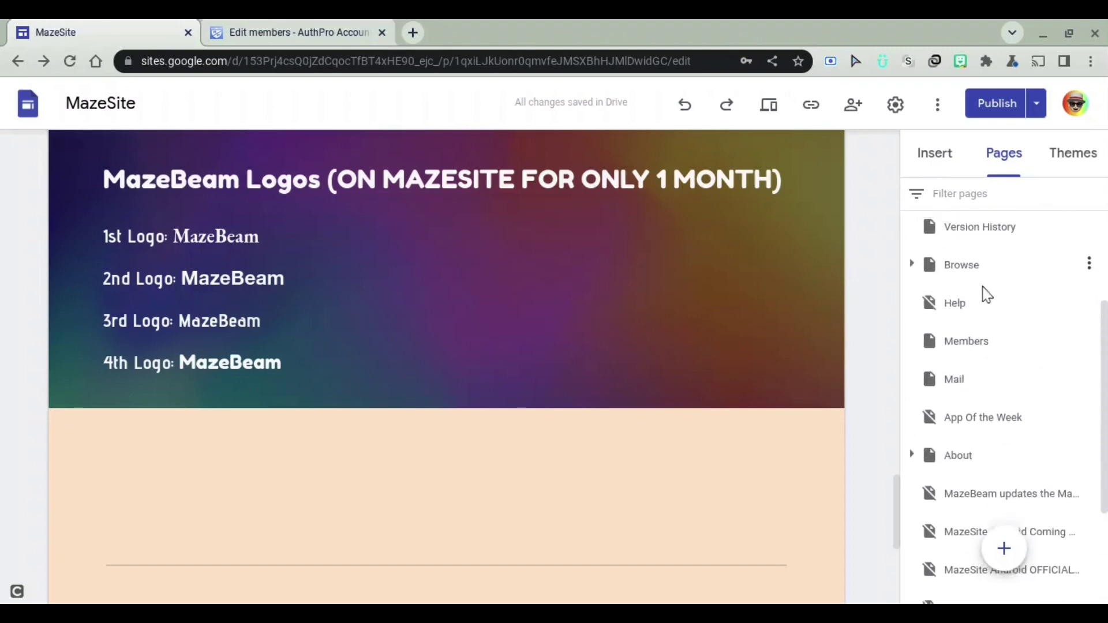
scroll(987, 294, up, 2)
click(972, 479)
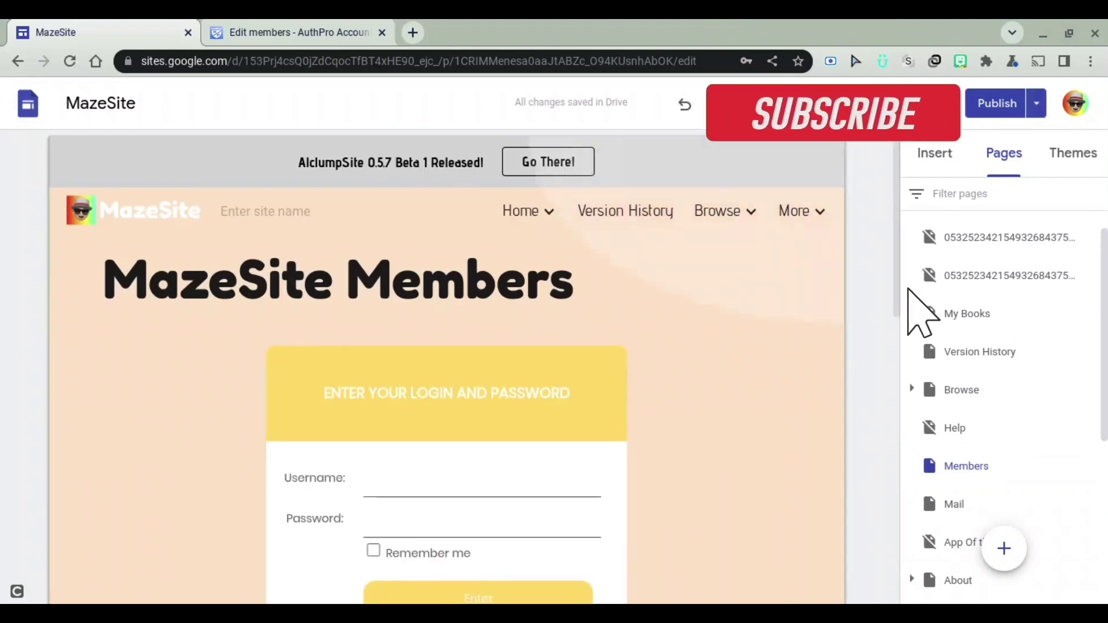
- Submit the autofilled login in site preview, see the account-inactive refusal, and return to AuthPro members
key(ctrl+shift+p)
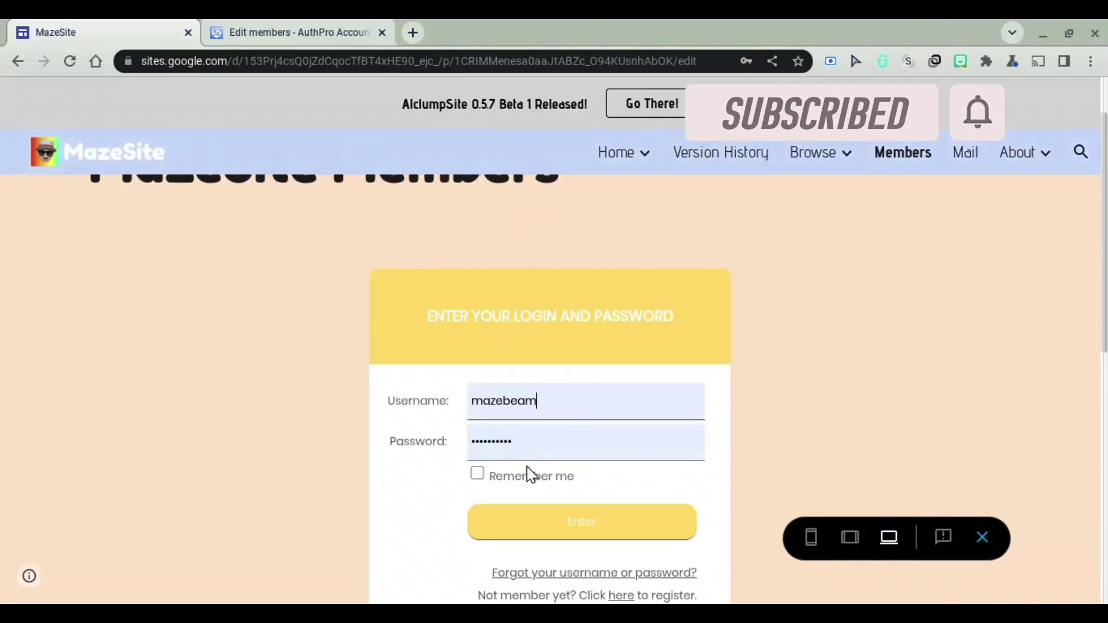
click(583, 528)
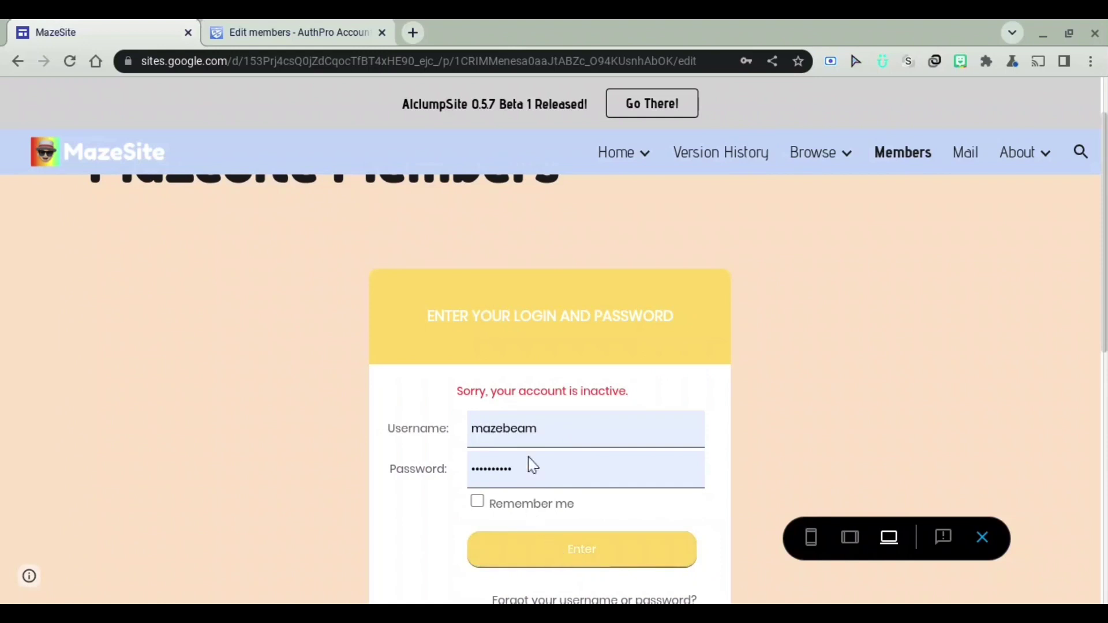
click(310, 23)
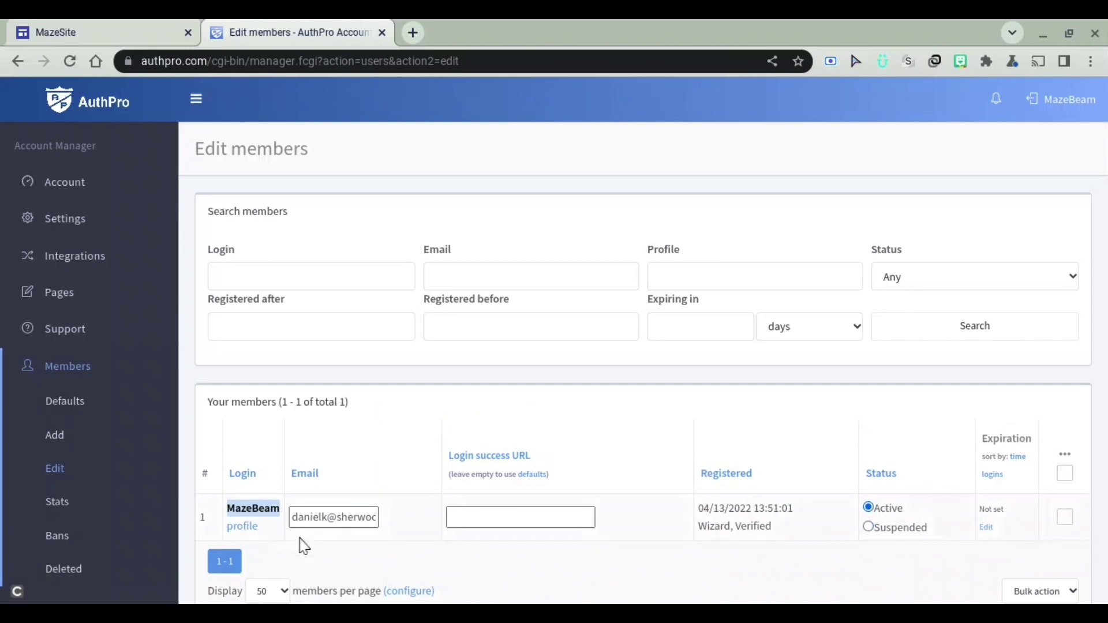
- With the member left Active in AuthPro, go back to the MazeSite login preview
scroll(312, 549, down, 2)
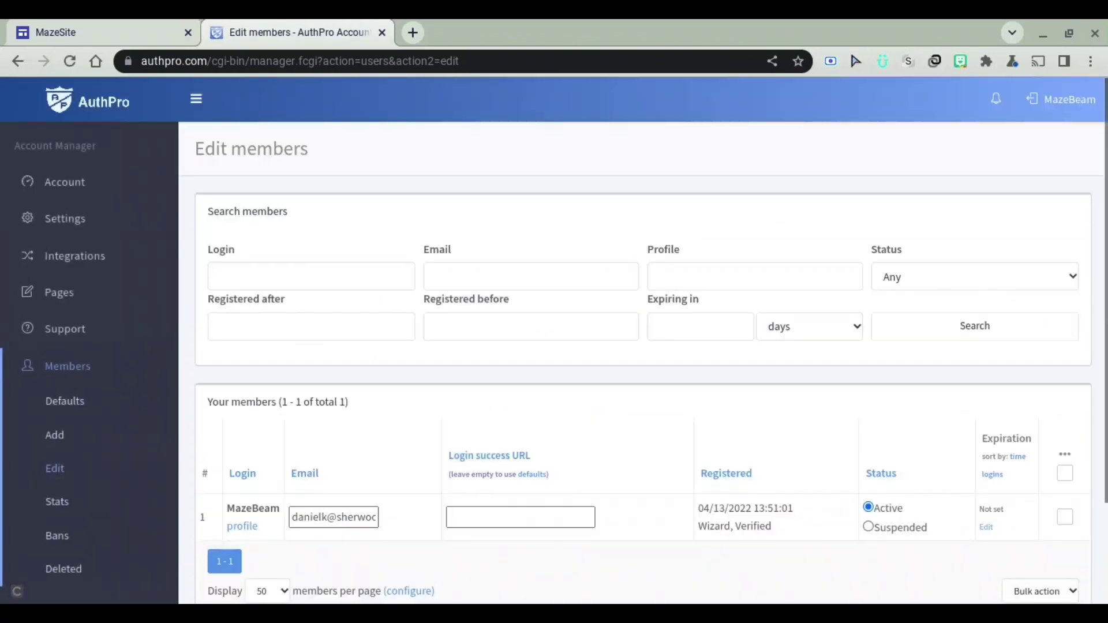
click(102, 20)
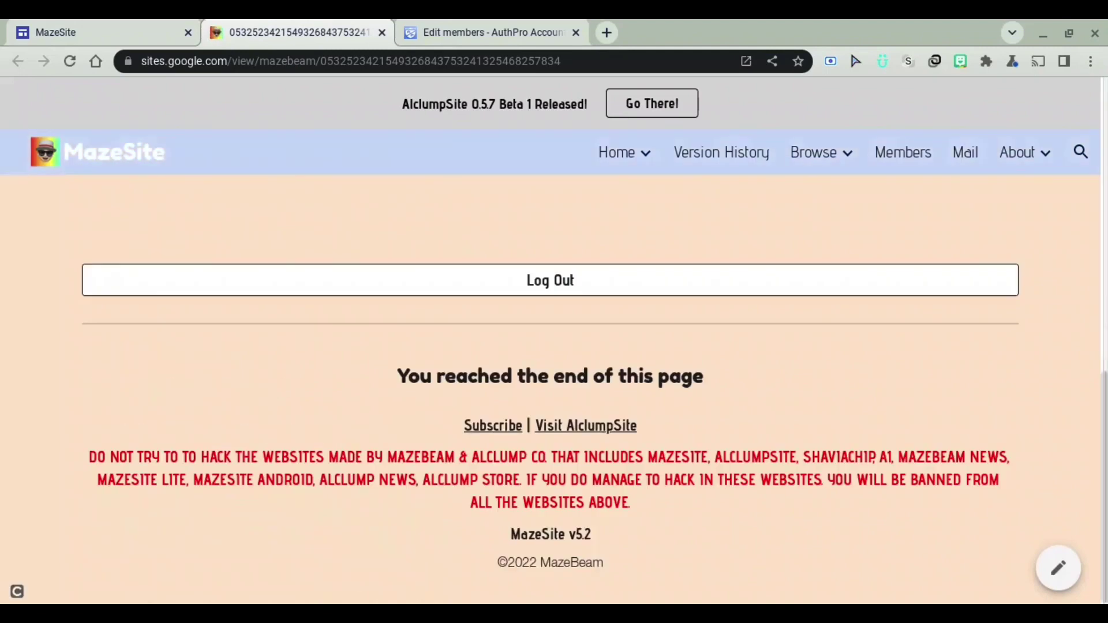
- Close the logged-in members page with the Log Out button and scroll back to the login form
click(381, 33)
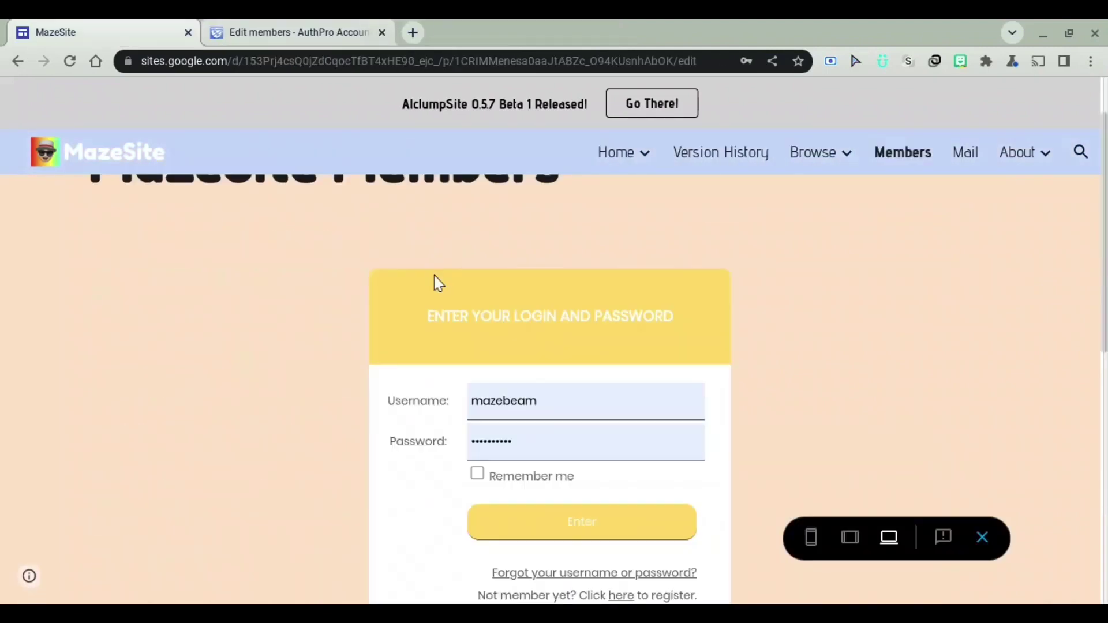
scroll(980, 411, up, 2)
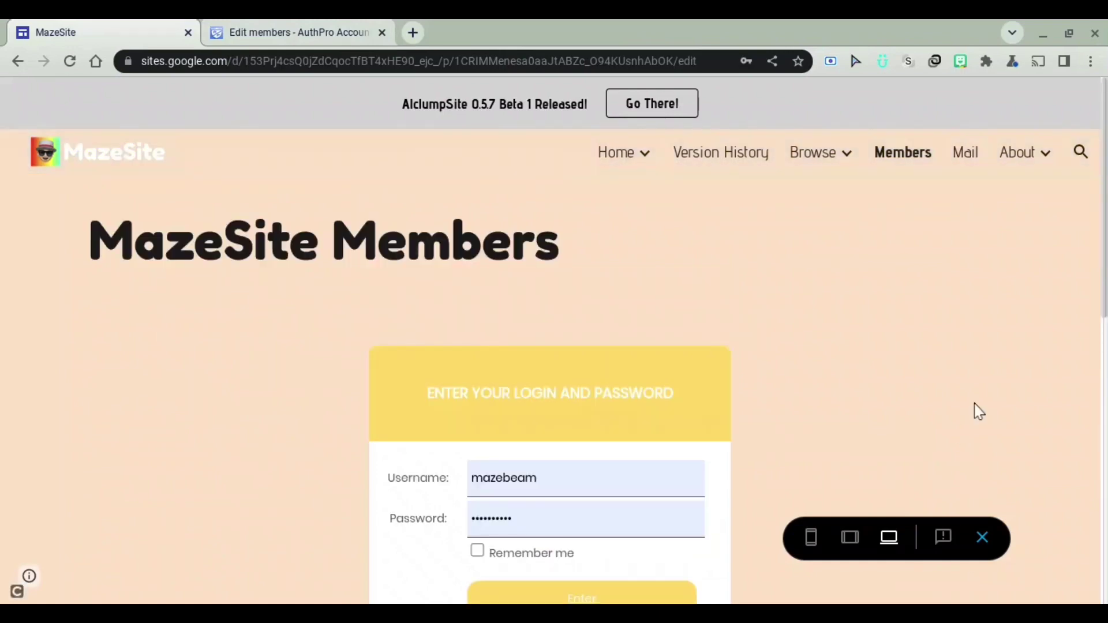